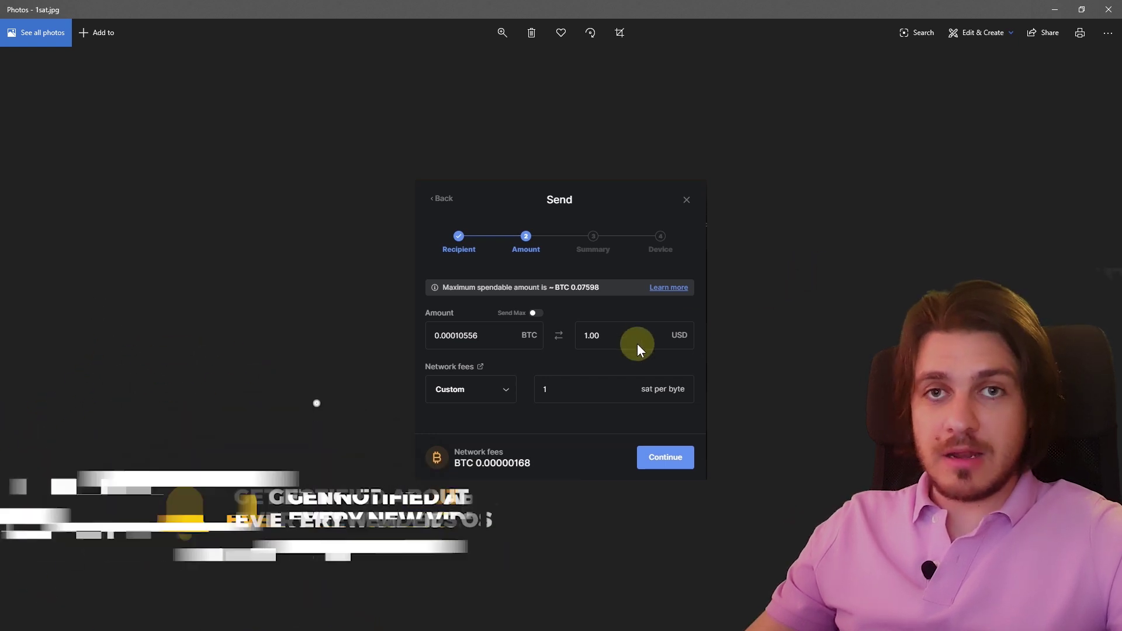
- View 1sat_failed.jpg, 2sats.jpg and sent.jpg in turn in Windows Photos
key(Right)
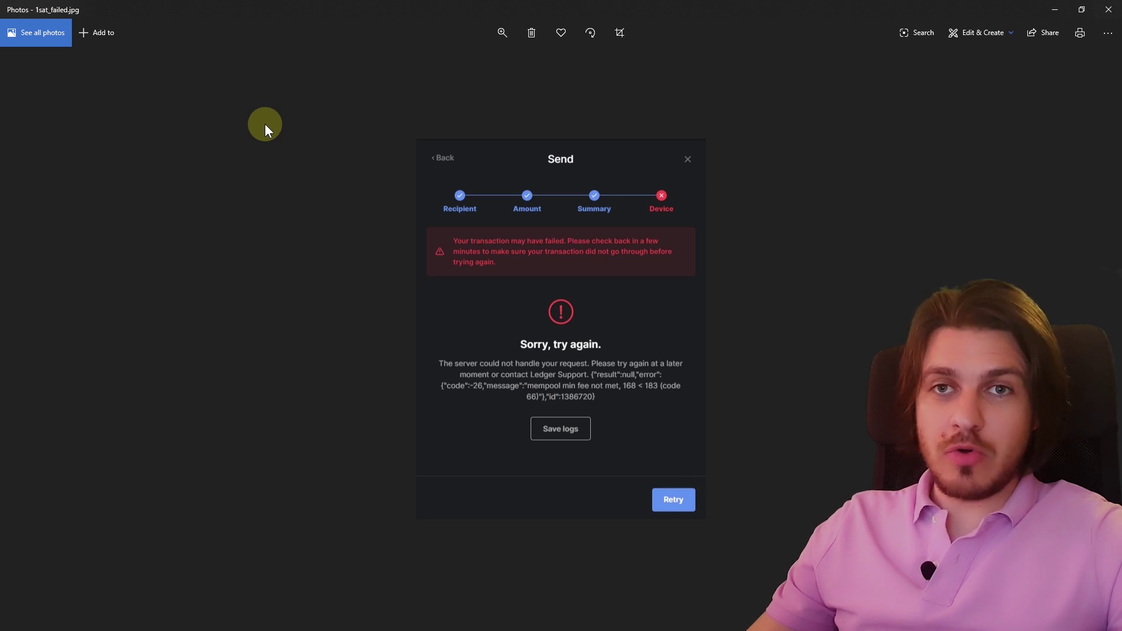
key(Right)
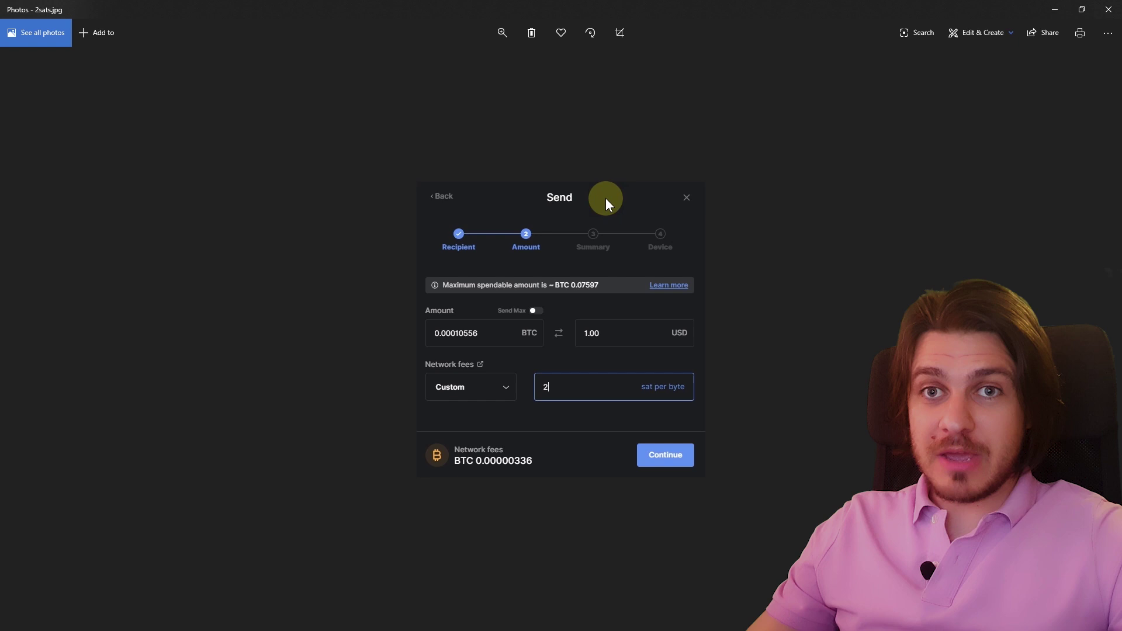
key(Right)
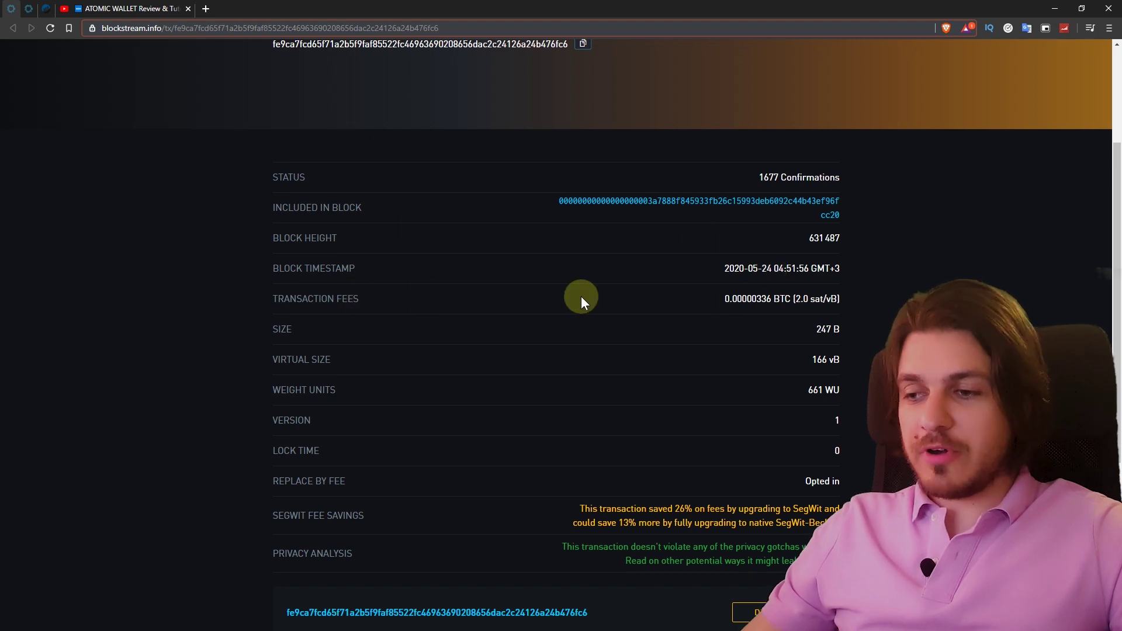
- Highlight the 2020-05-24 date in the transaction's Block Timestamp row
drag(772, 268, 760, 268)
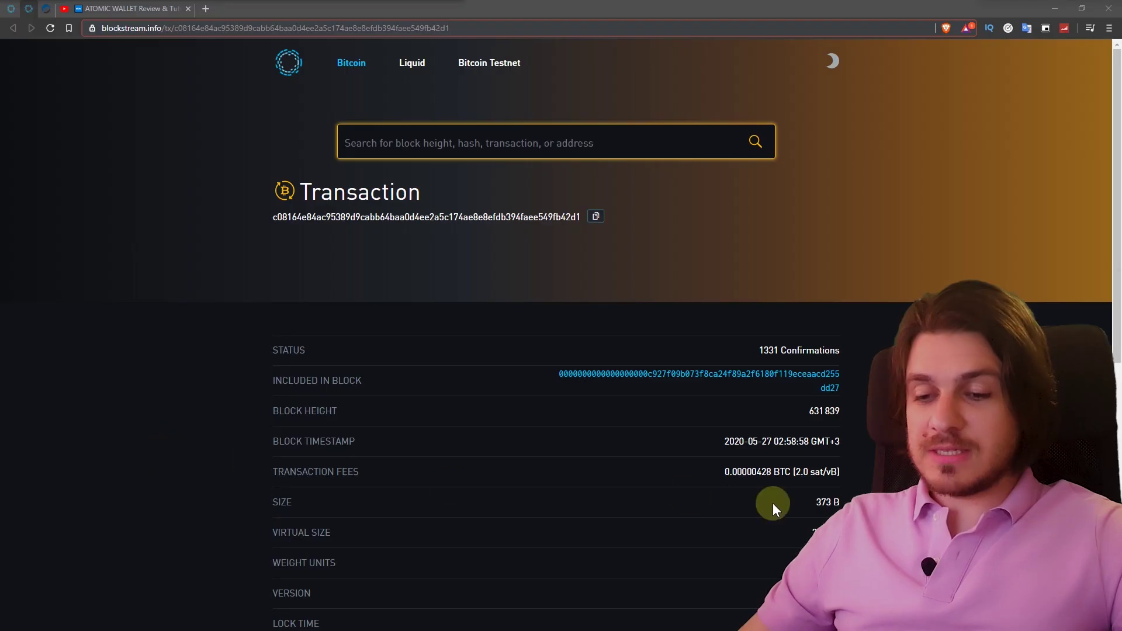
- Highlight the 2.0 sat/vB fee rate and the 2020-05-27 block date, then deselect
drag(793, 472, 837, 472)
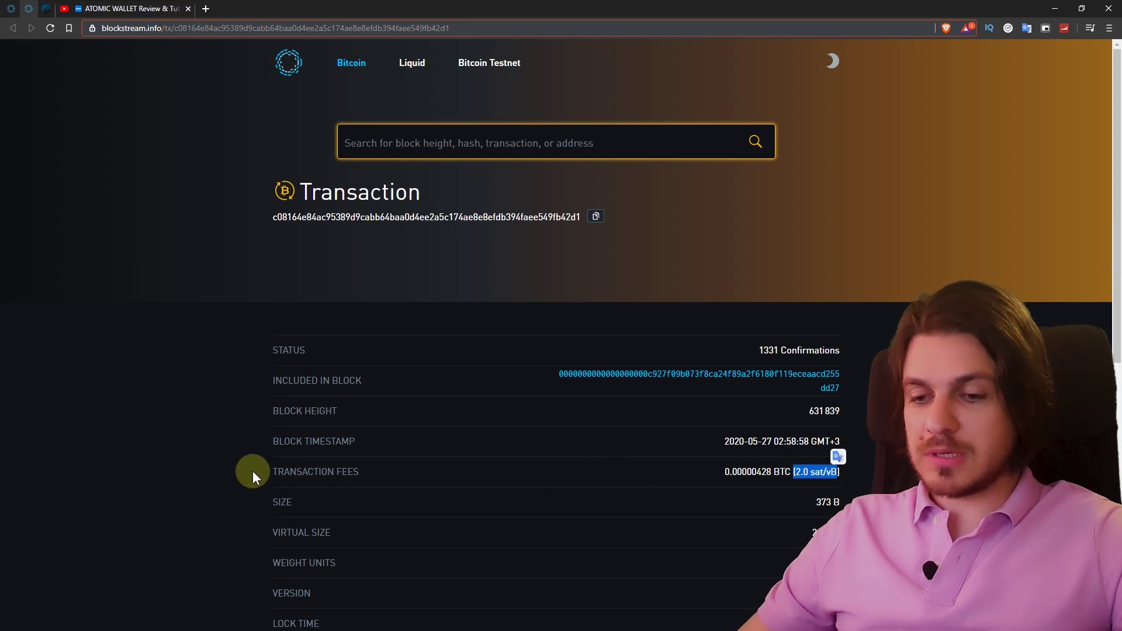
click(206, 280)
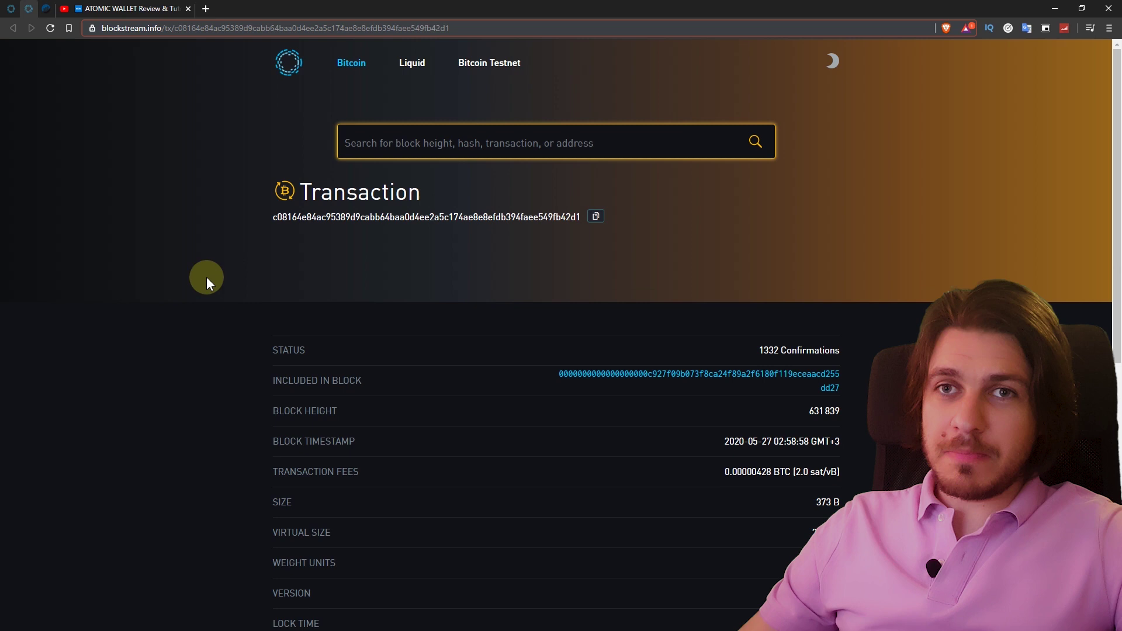
scroll(206, 277, down, 2)
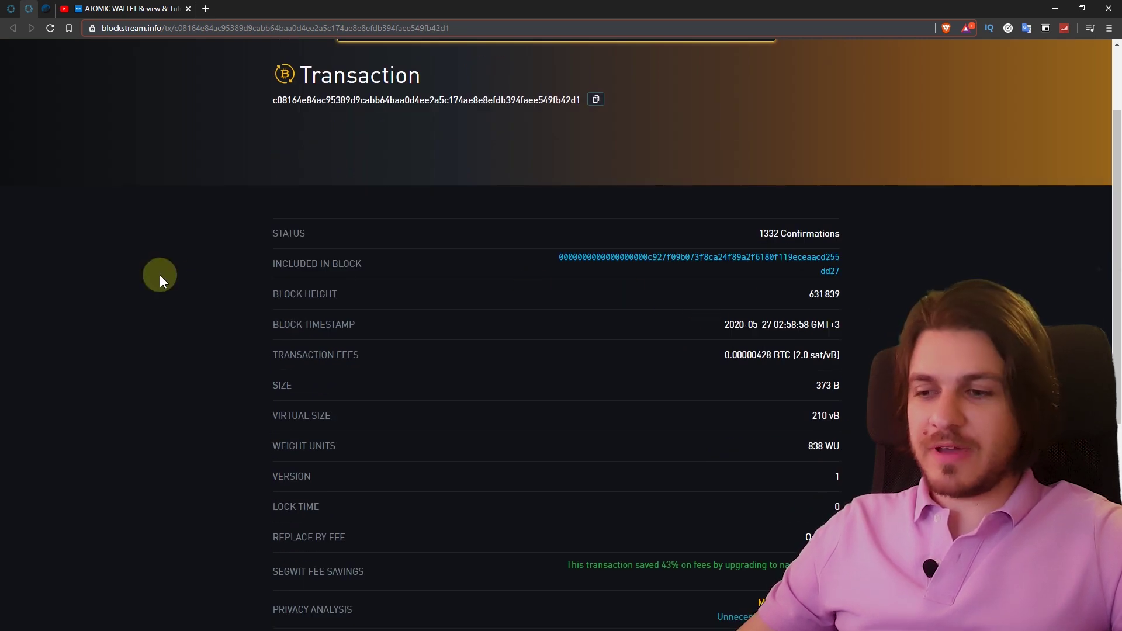
double_click(766, 324)
scroll(324, 331, up, 1)
click(324, 331)
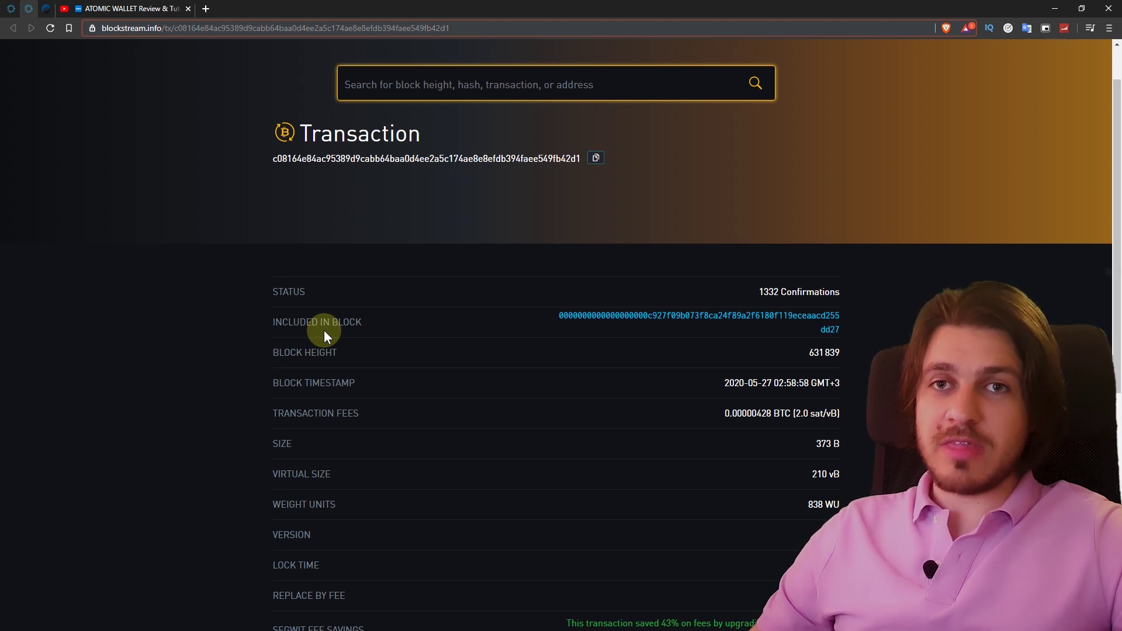
scroll(185, 400, up, 1)
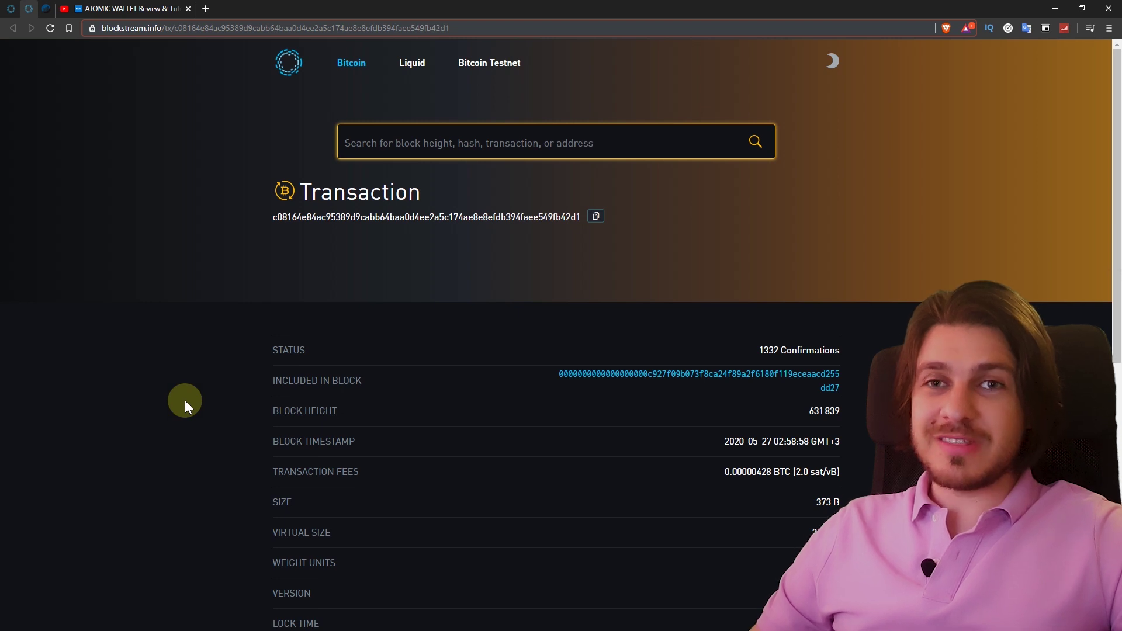
- Highlight the 27 Gwei safe-low price, then return to the pending Etherscan transaction
key(ctrl+Tab)
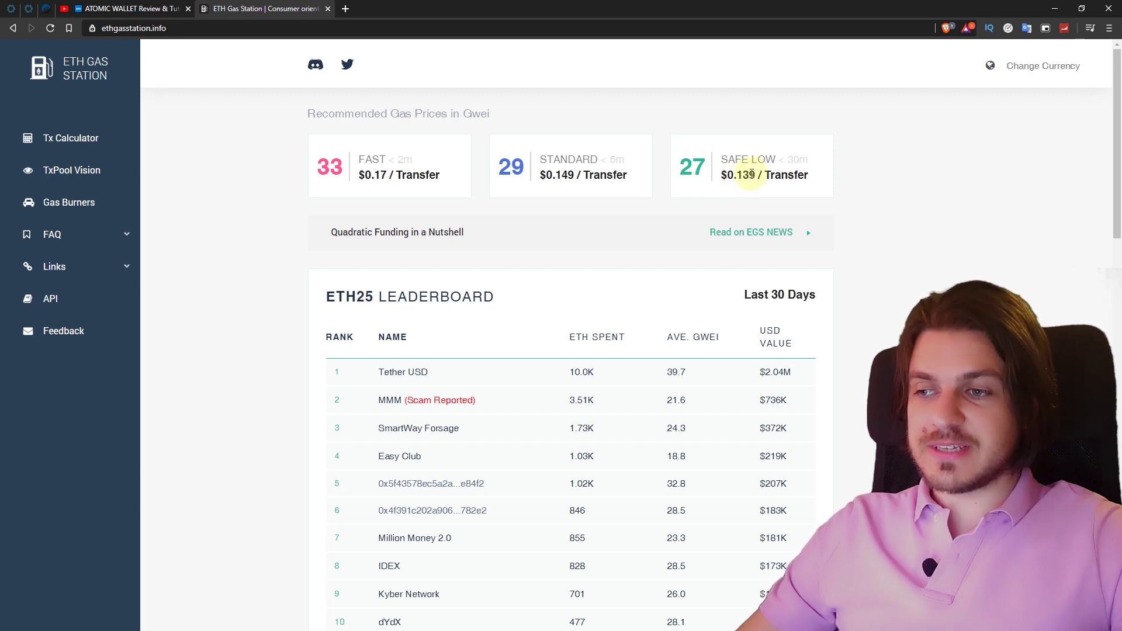
drag(671, 143, 707, 181)
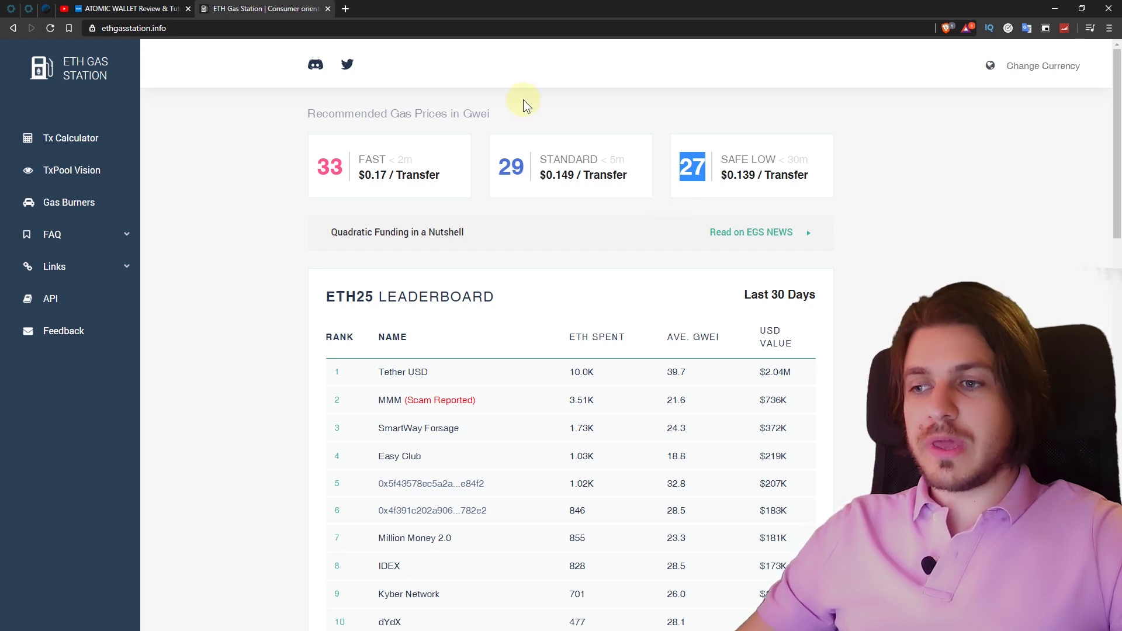
click(701, 134)
click(46, 9)
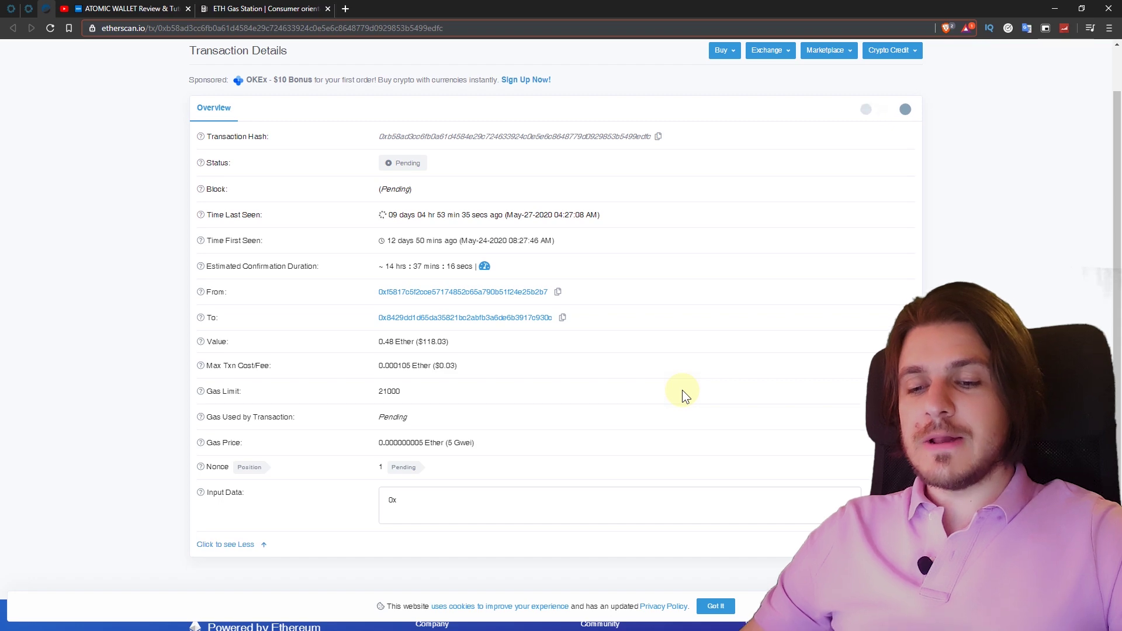
- In a new tab, access MyEtherWallet via Hardware > Ledger on the Ledger Live m/44'/60' path
click(346, 11)
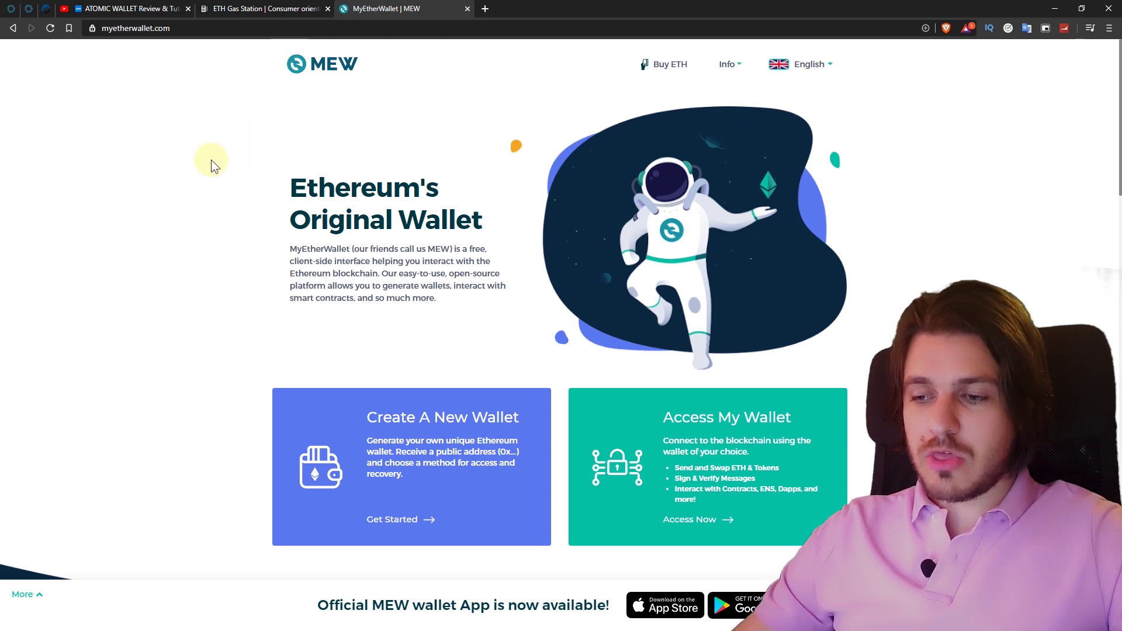
click(744, 428)
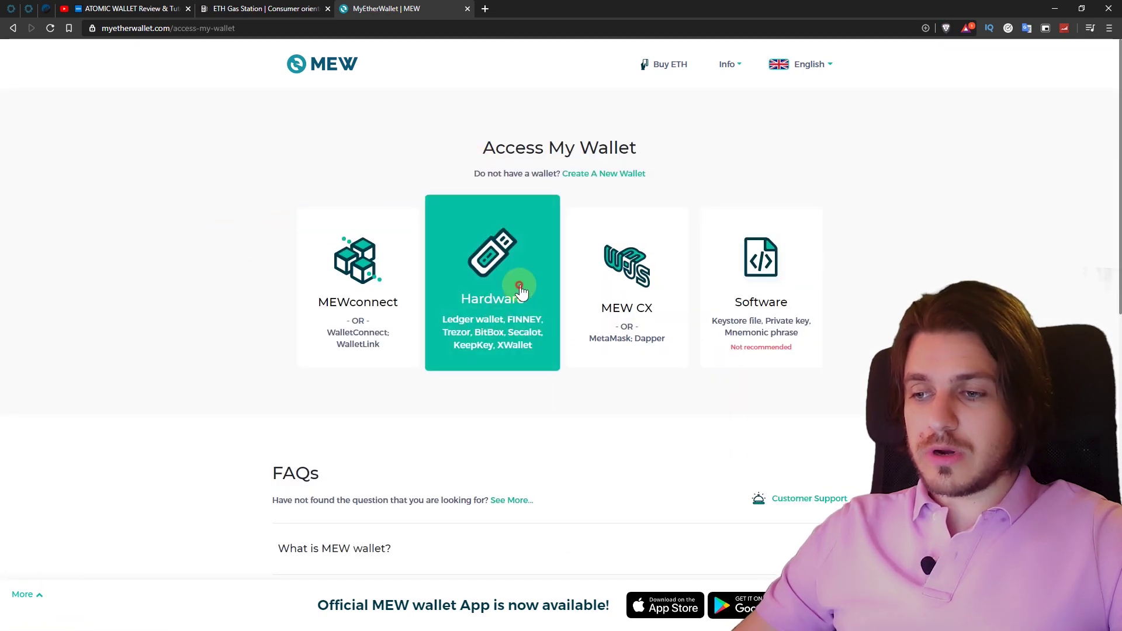
click(520, 286)
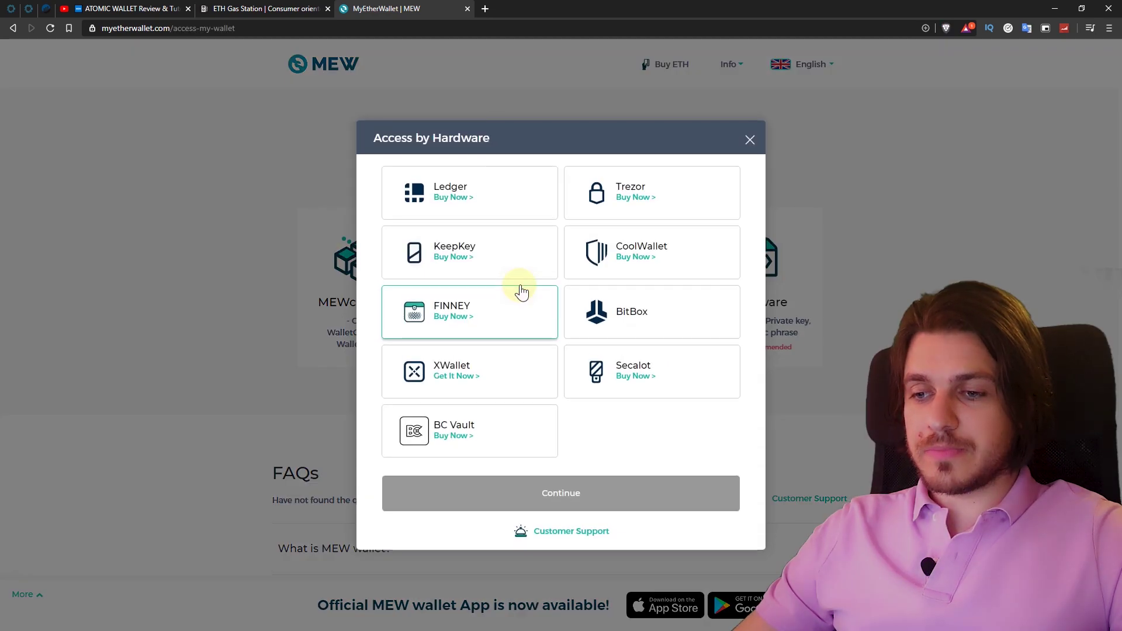
click(453, 190)
click(560, 501)
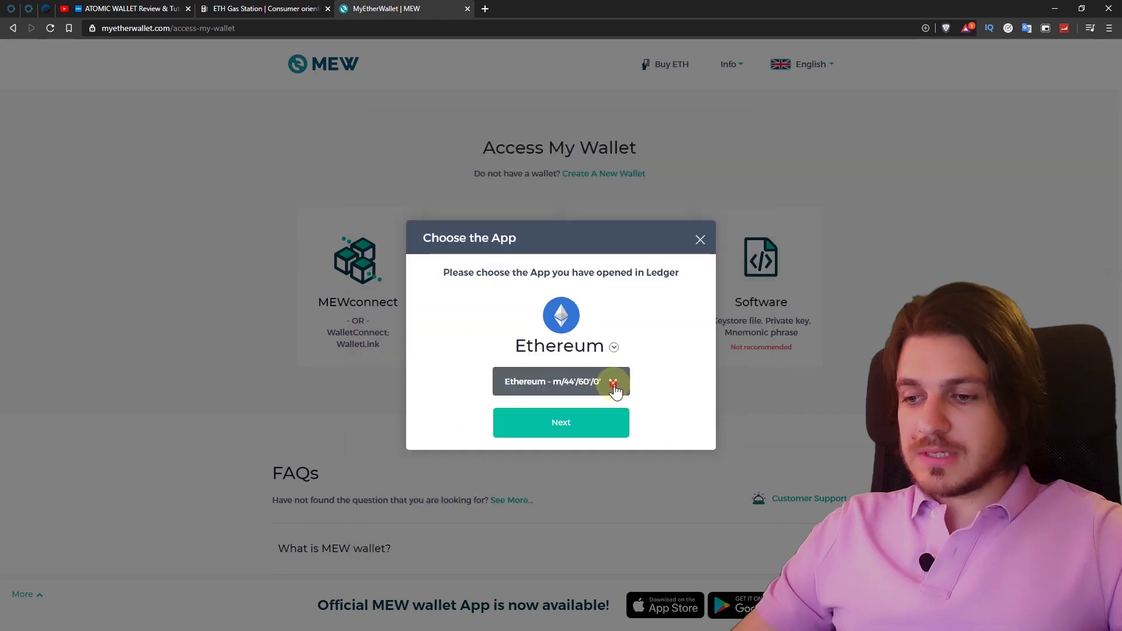
click(611, 386)
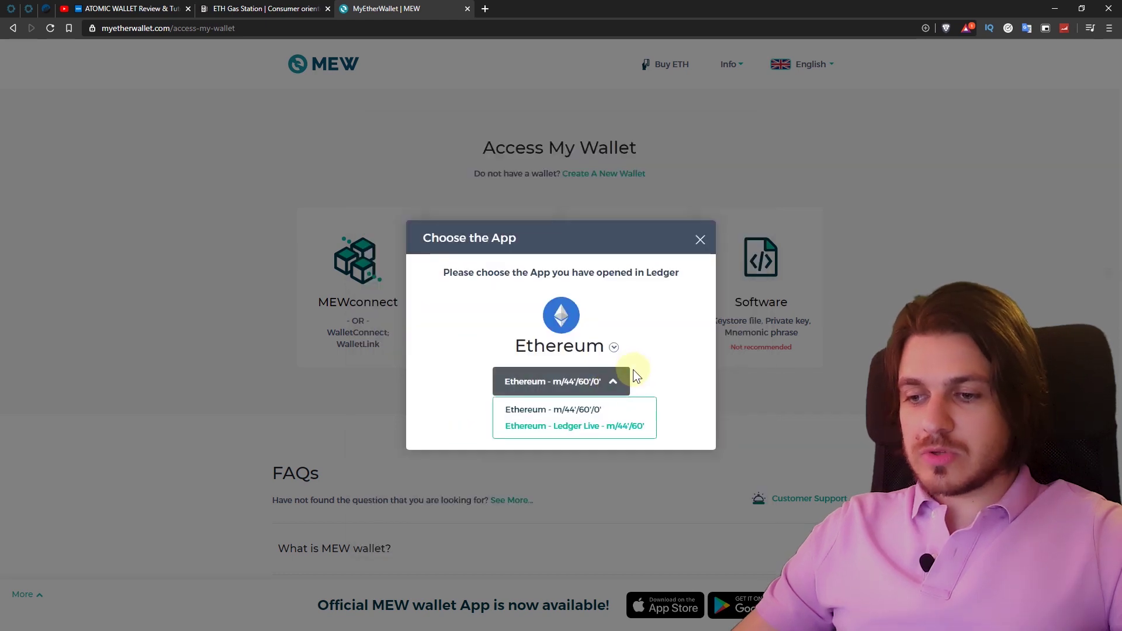
click(562, 427)
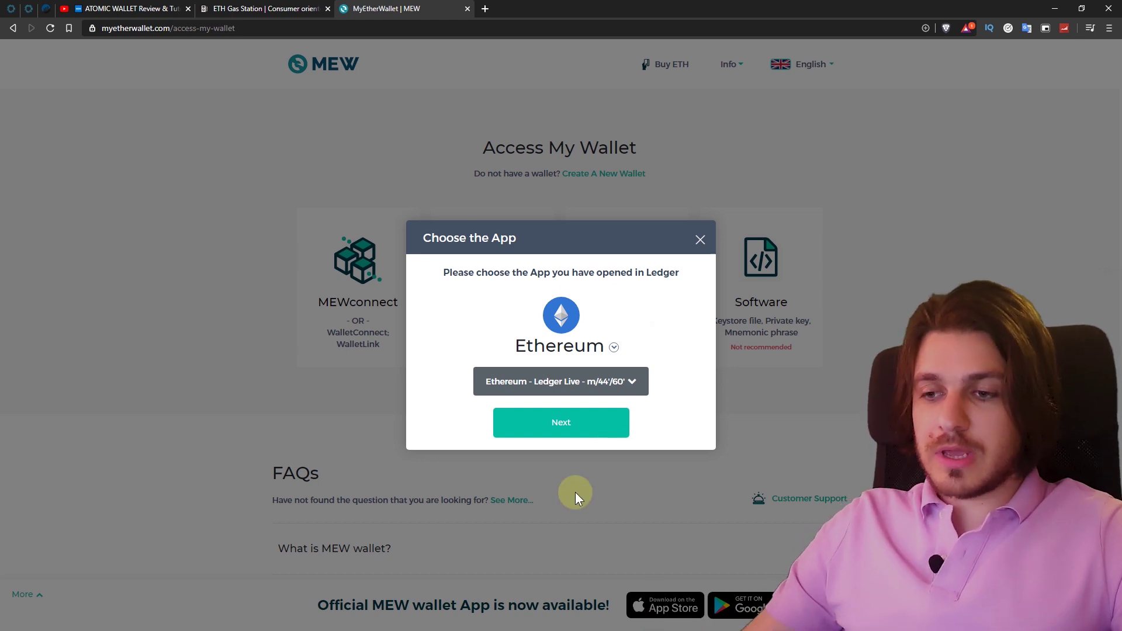
- Get past the Windows Security prompts, accept the terms and open the second address's dashboard
click(553, 434)
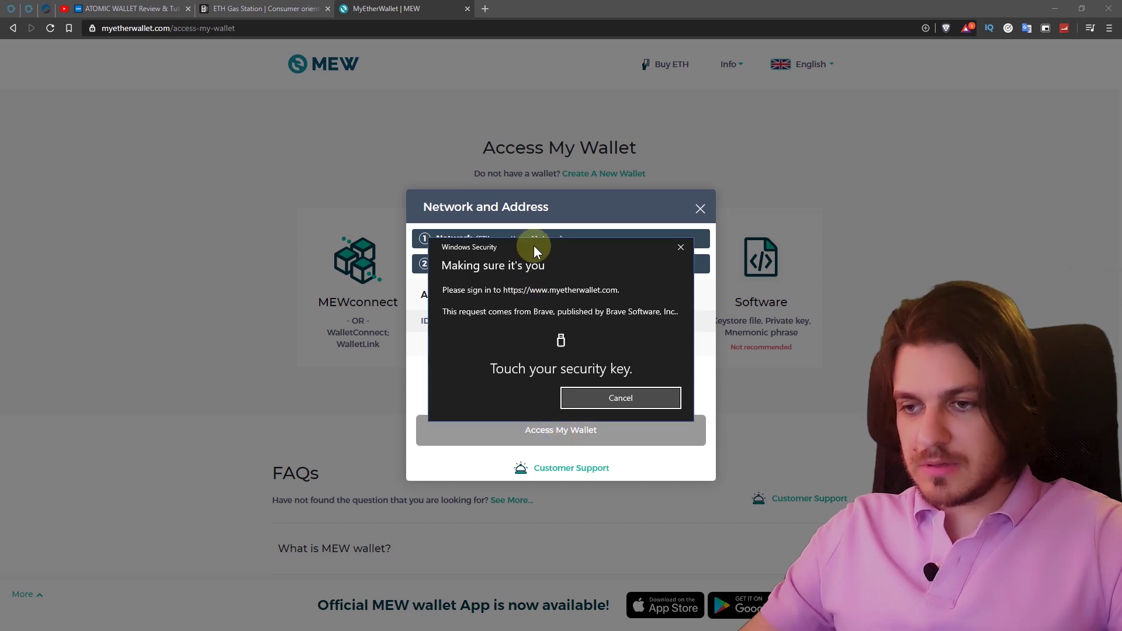
drag(533, 246, 660, 231)
click(804, 234)
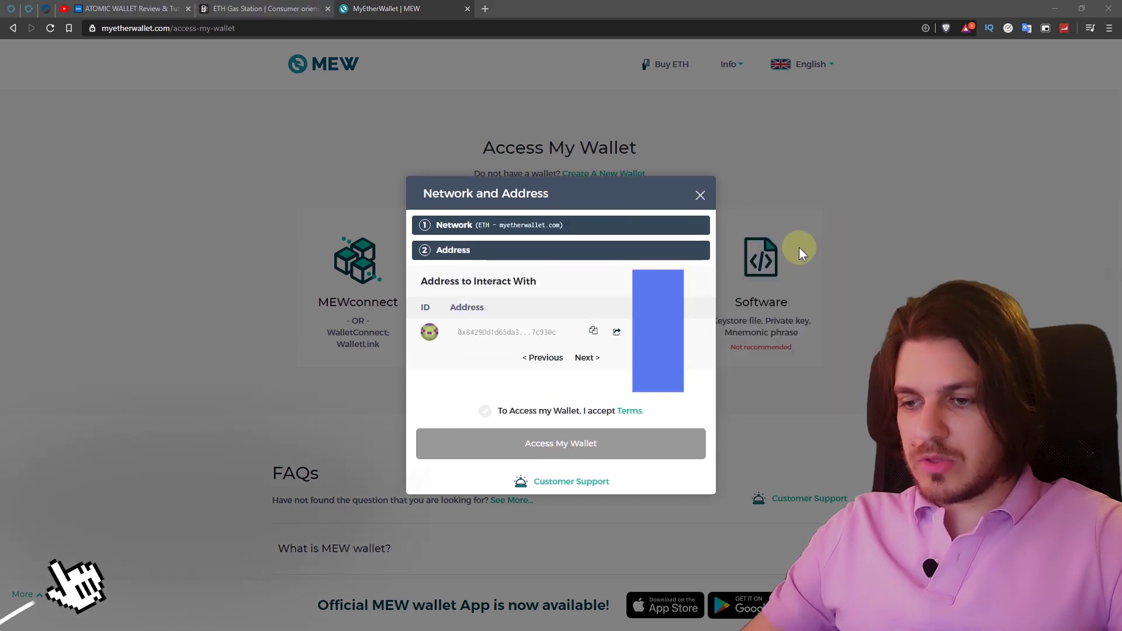
drag(594, 254, 876, 247)
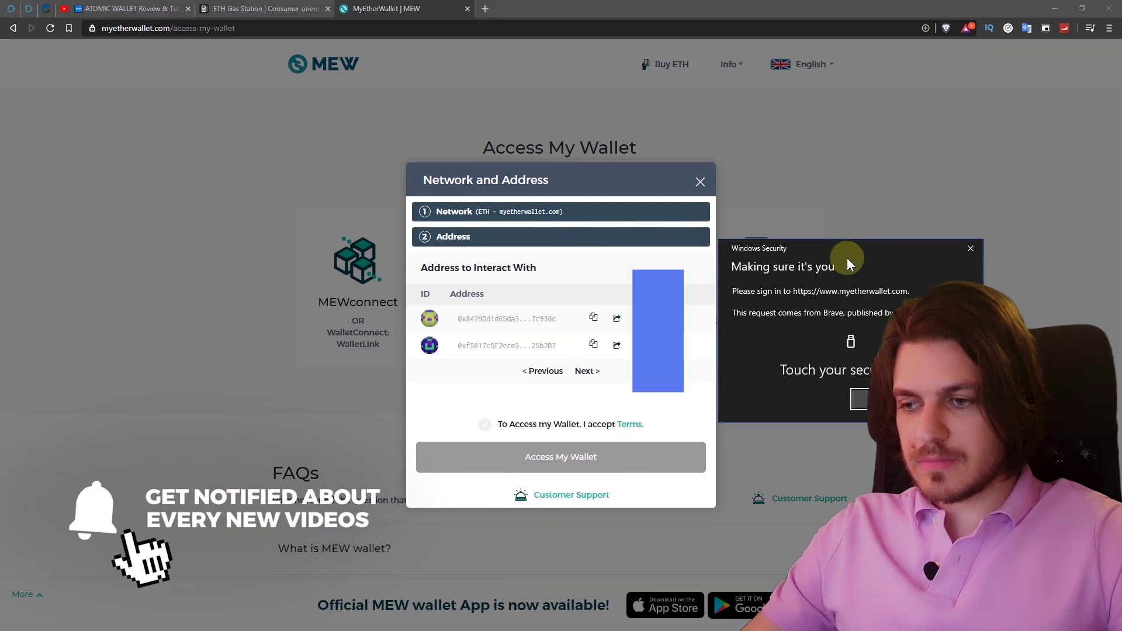
drag(570, 247, 857, 249)
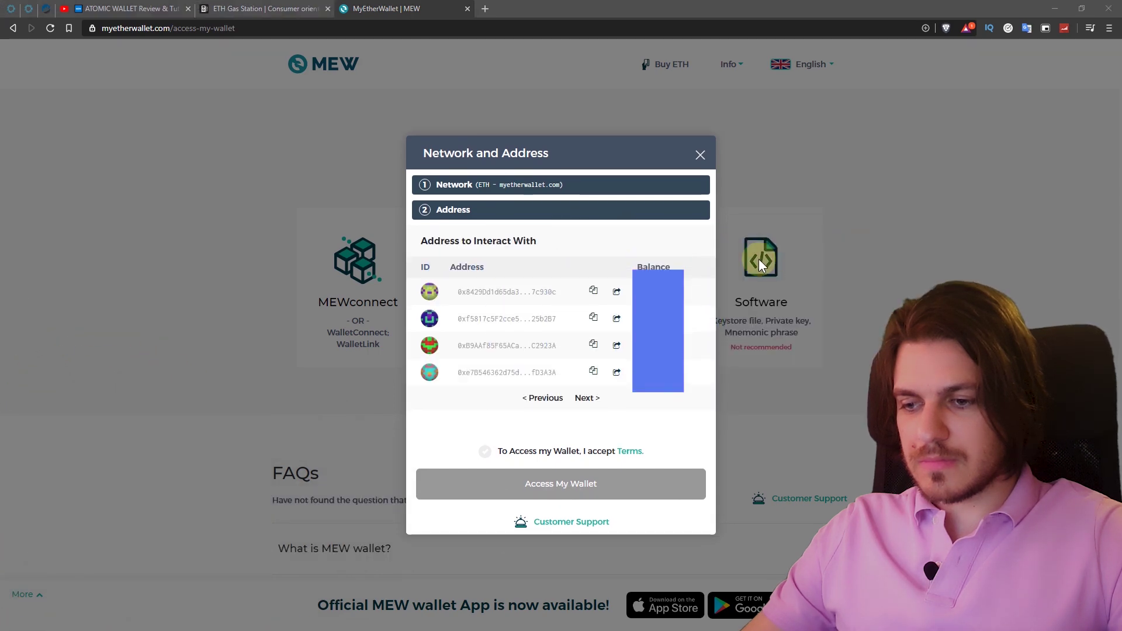
drag(527, 251, 850, 259)
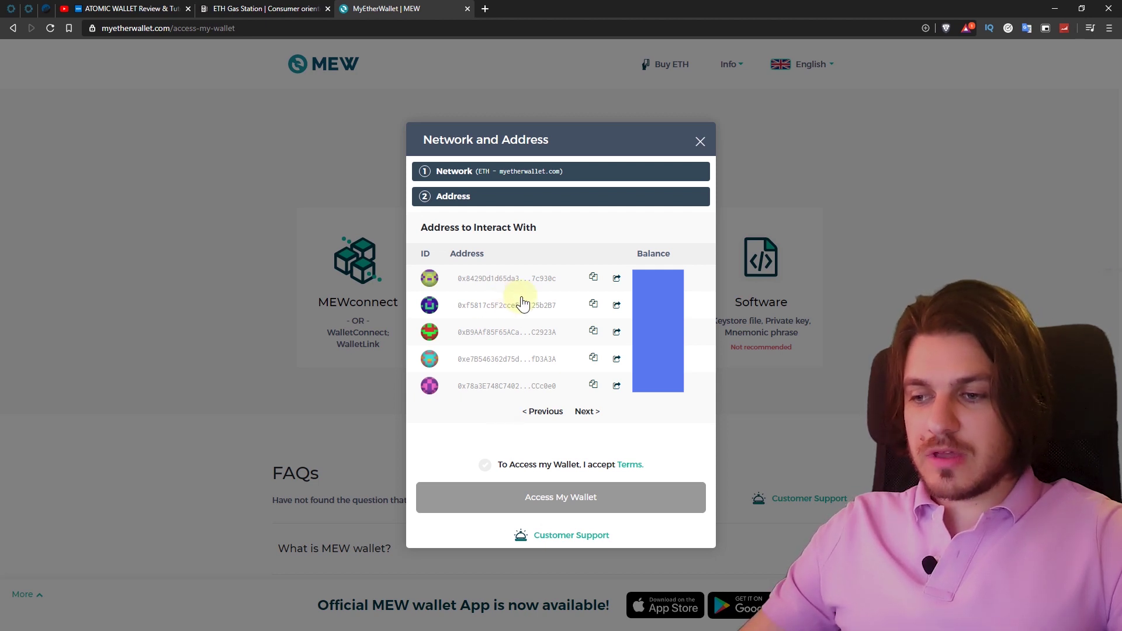
click(485, 466)
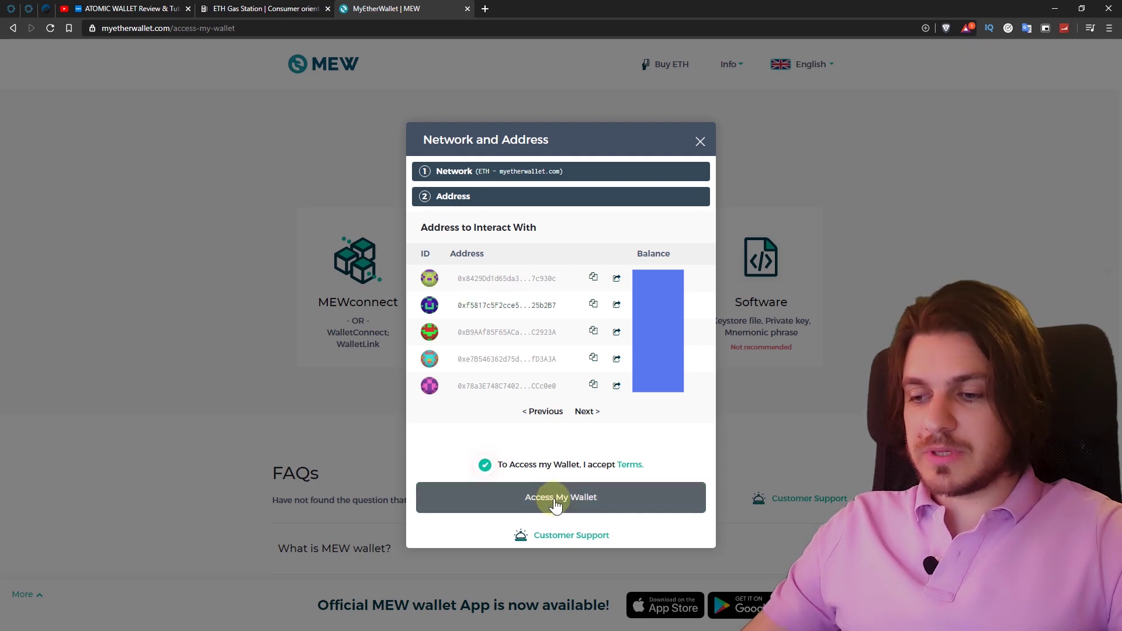
click(537, 509)
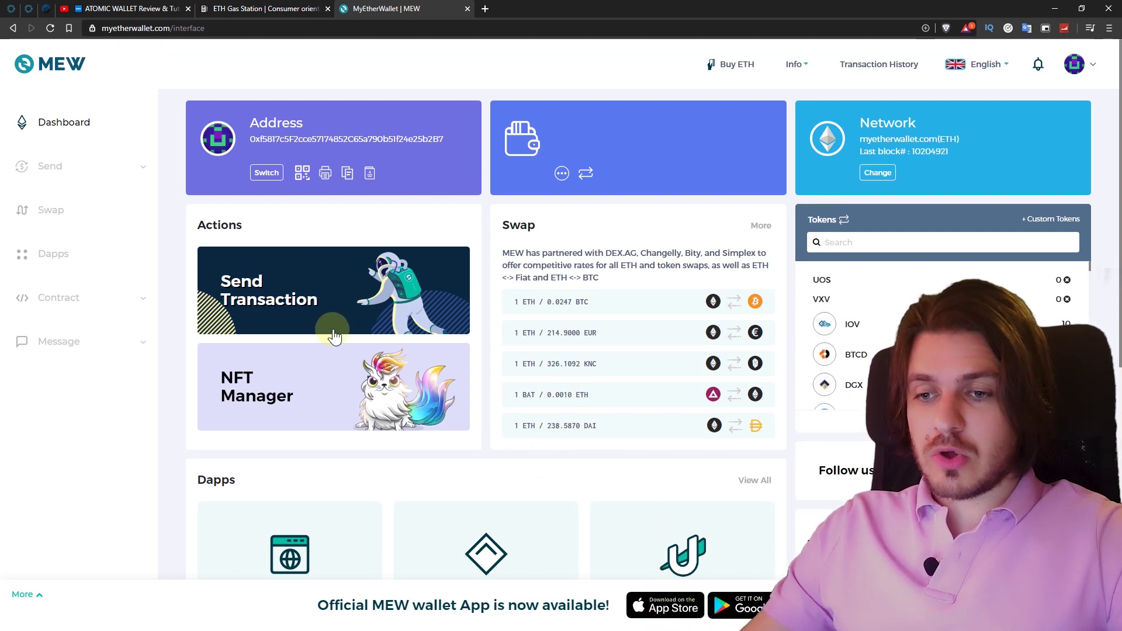
- Open Send Transaction and paste the wallet's own address as recipient, leaving Amount 0
click(332, 298)
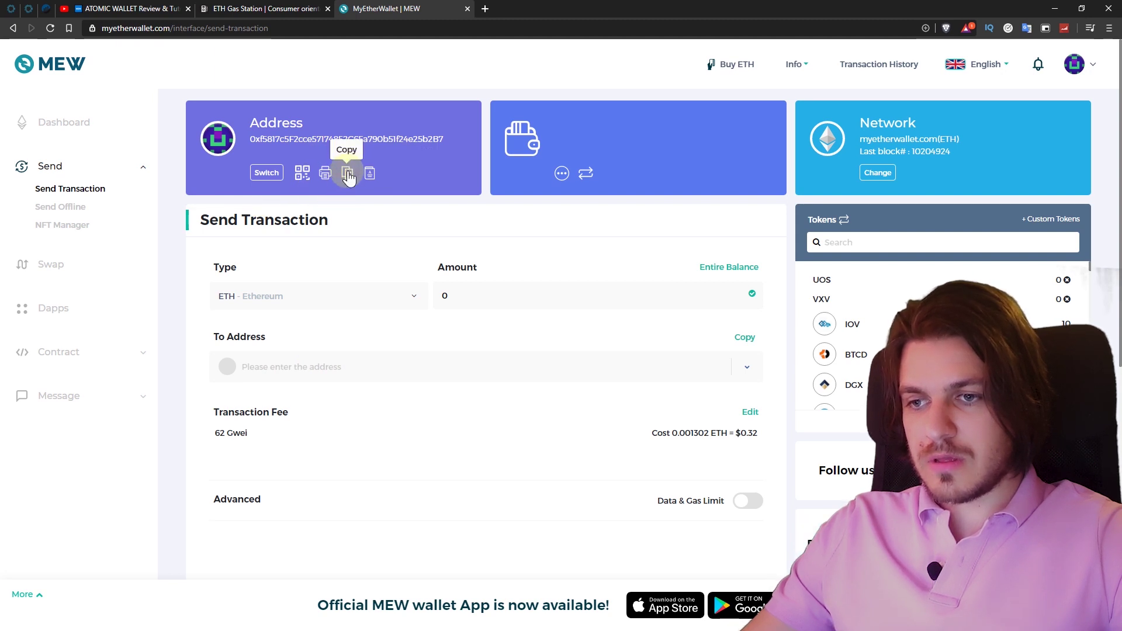
right_click(325, 367)
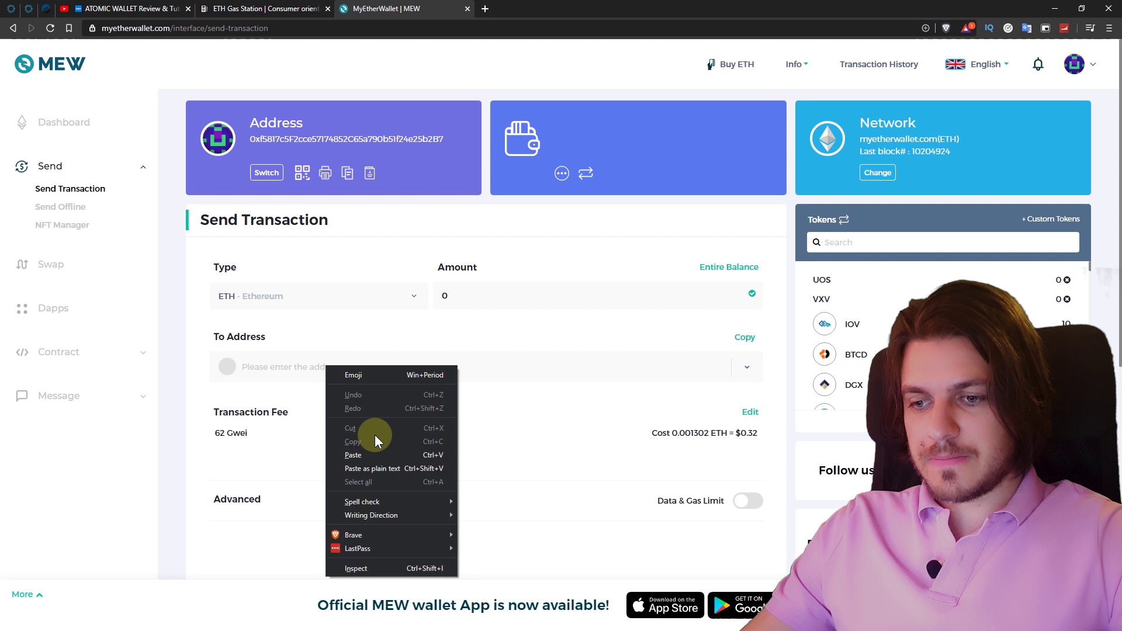
click(377, 451)
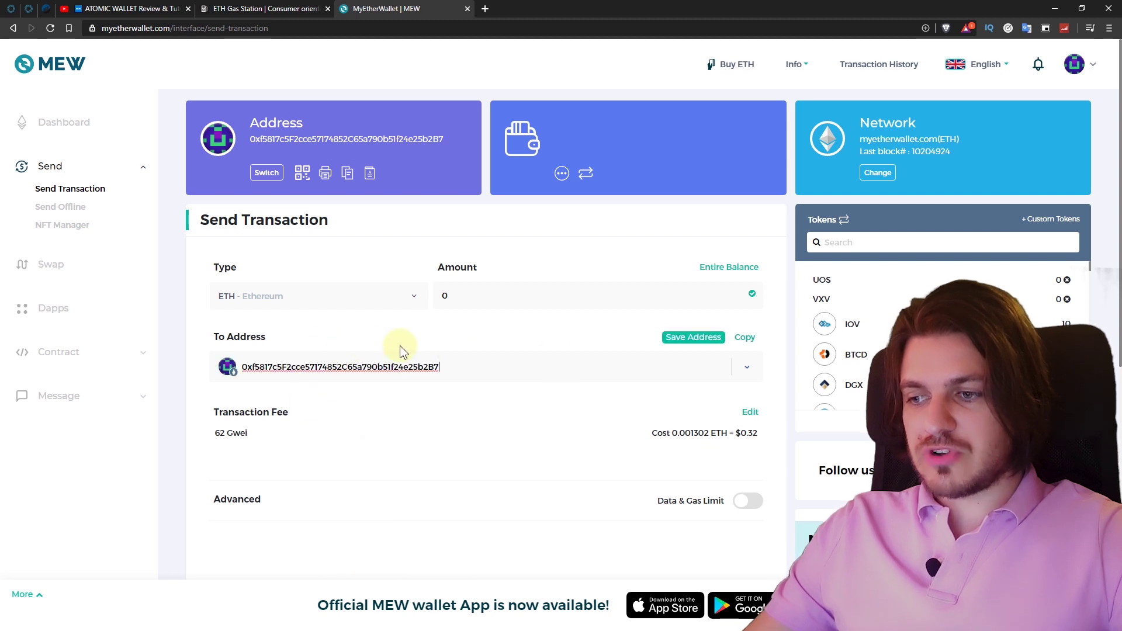
scroll(252, 367, down, 1)
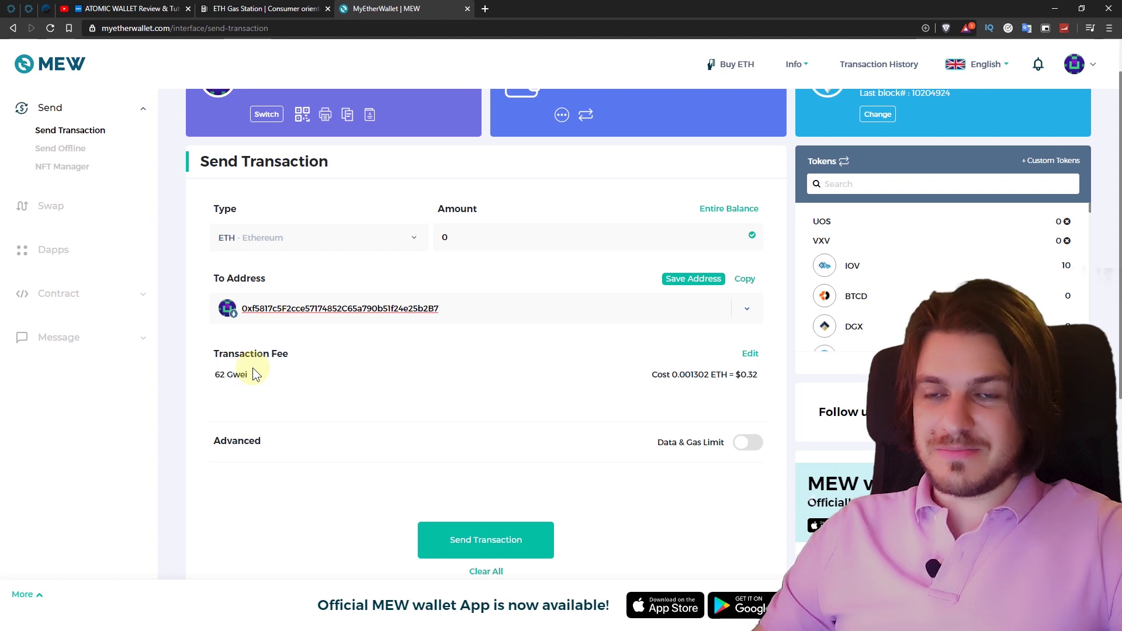
- Check the 33 Gwei fast gas price on ETH Gas Station
key(ctrl+shift+Tab)
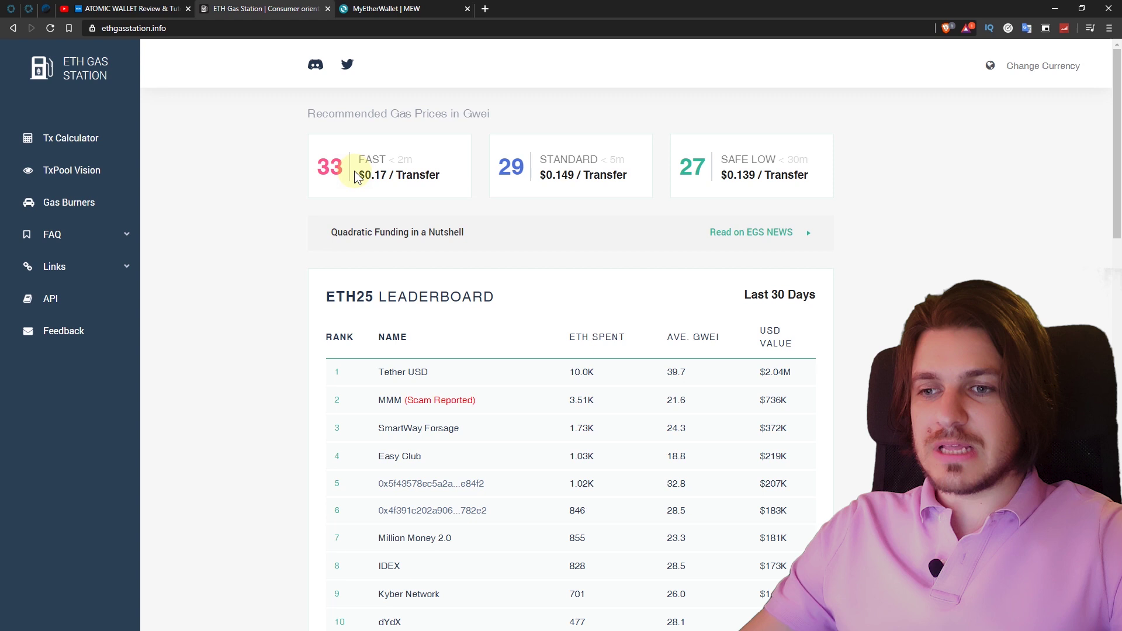
double_click(327, 166)
click(283, 191)
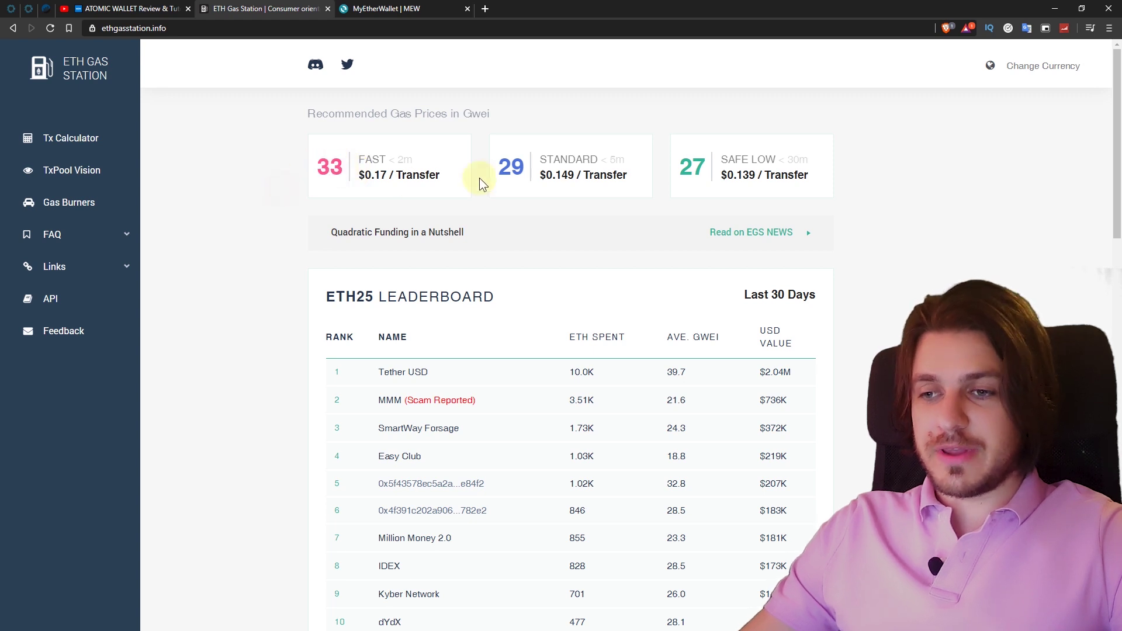
- Replace the Fast fee with a custom 33 Gwei fee (0.000693 ETH) and save it
click(388, 9)
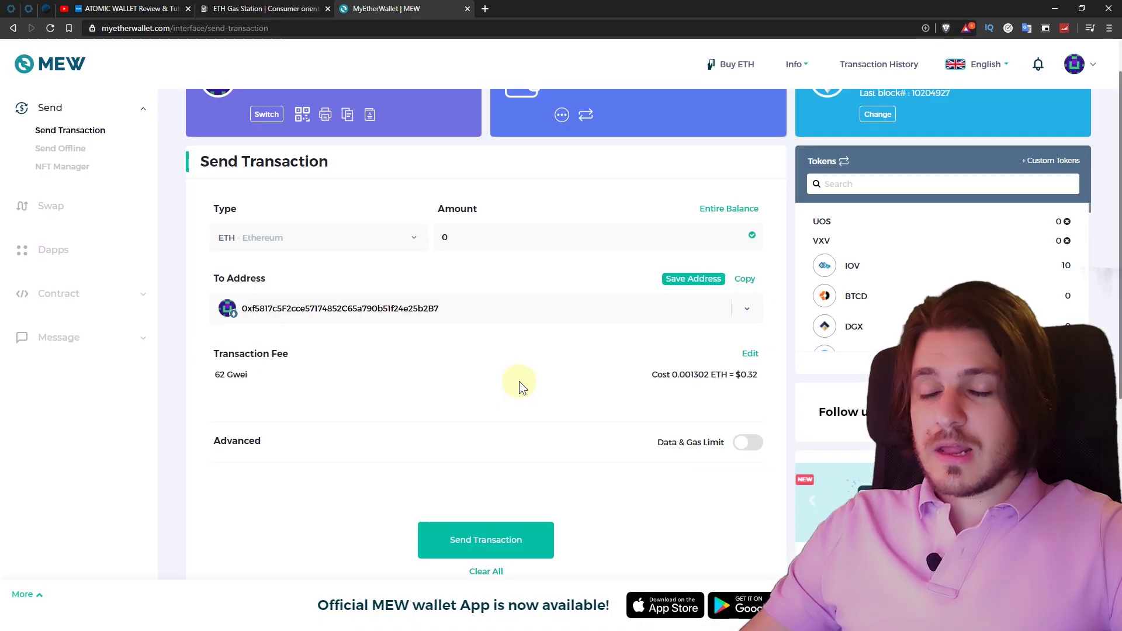
click(754, 355)
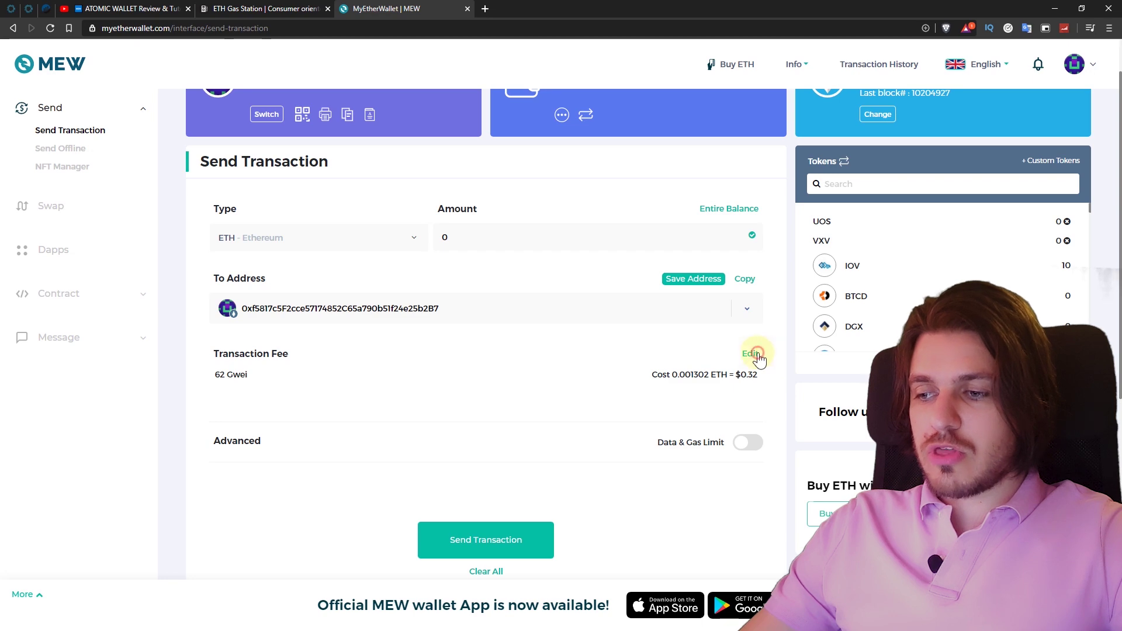
click(762, 340)
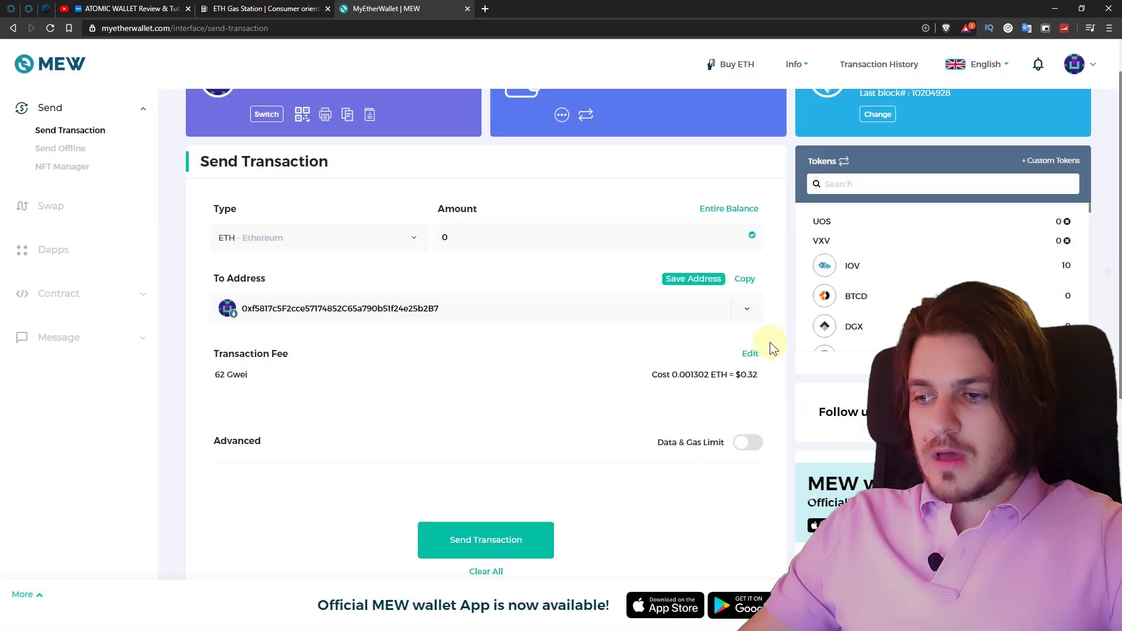
click(748, 354)
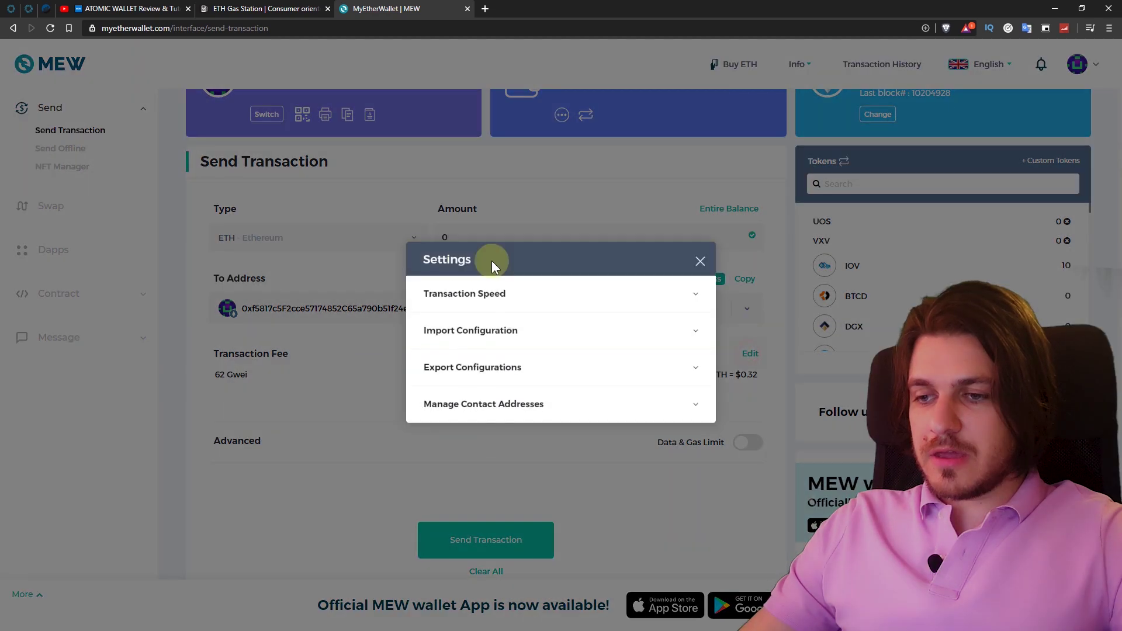
click(582, 297)
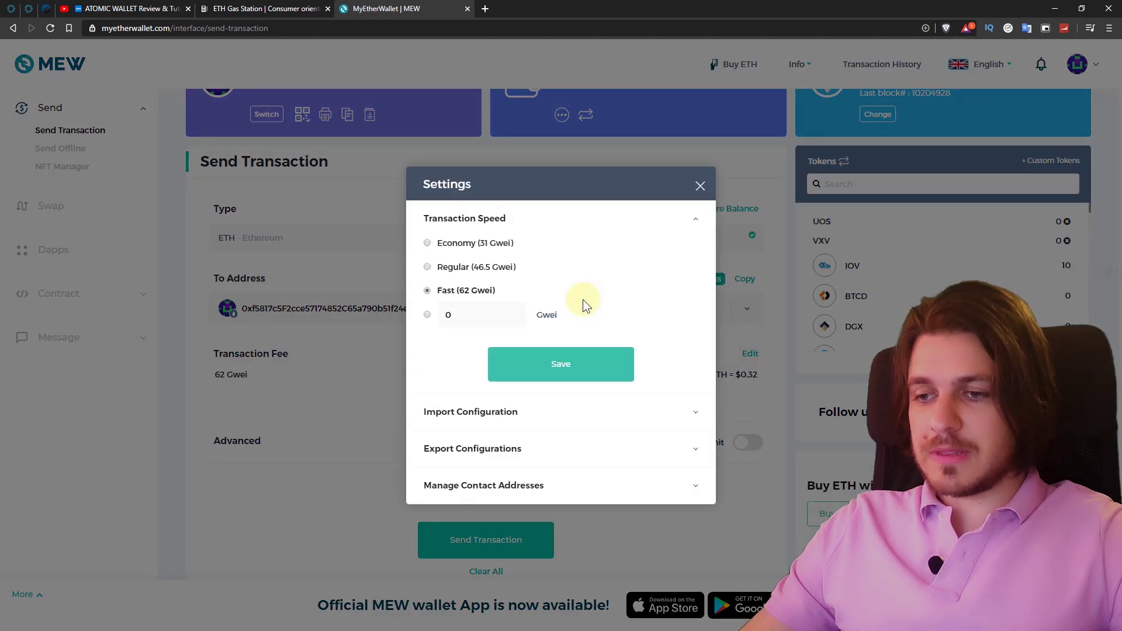
click(431, 316)
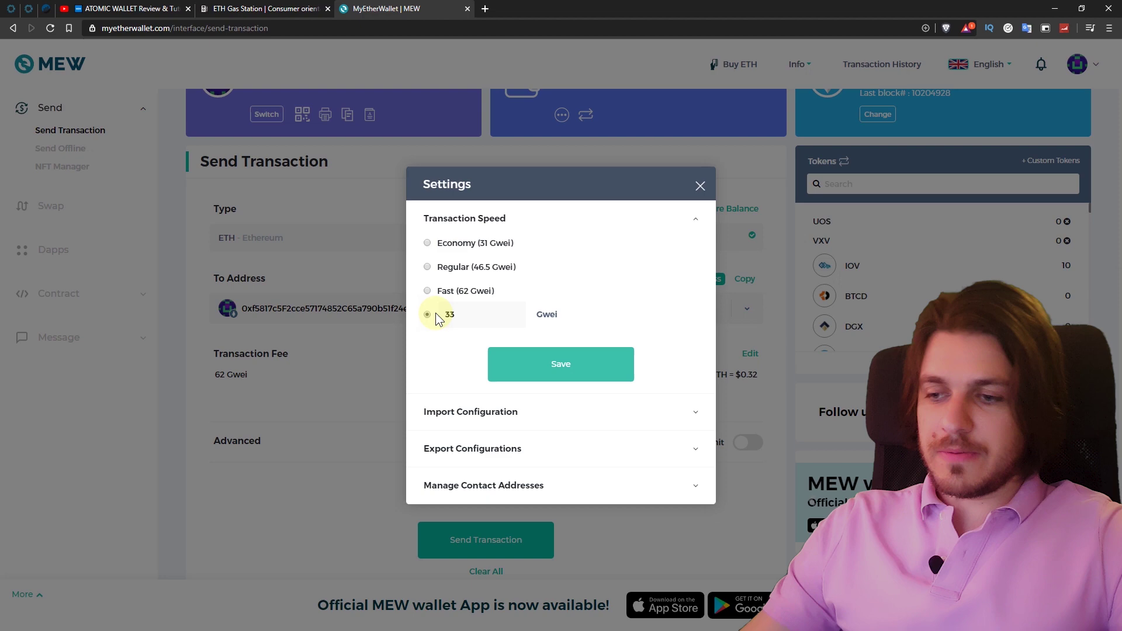
click(534, 364)
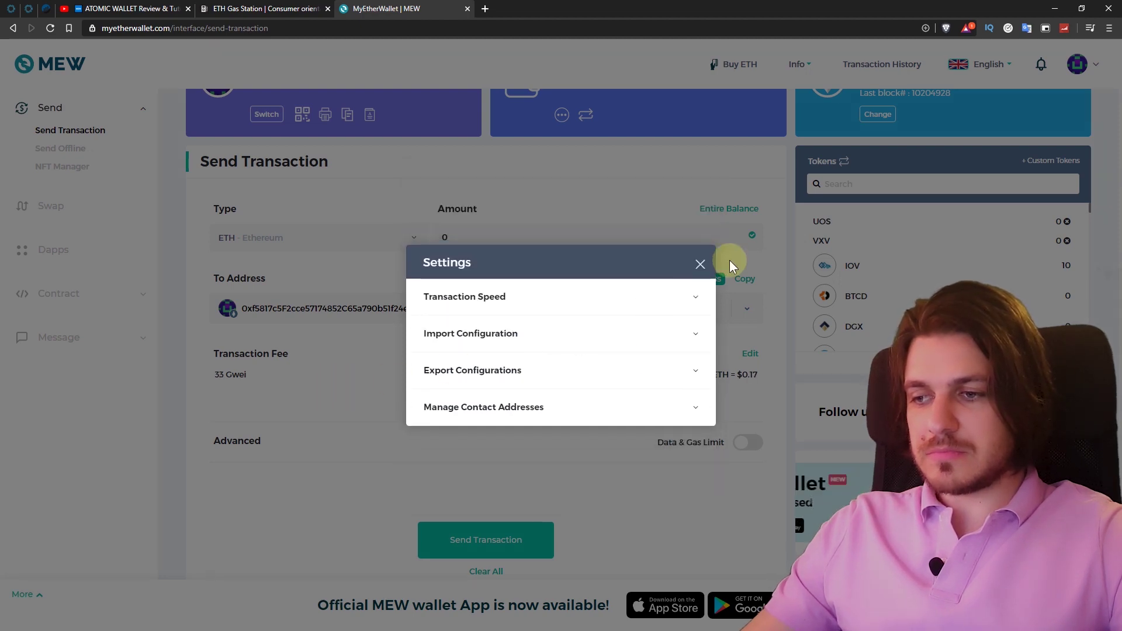
click(699, 263)
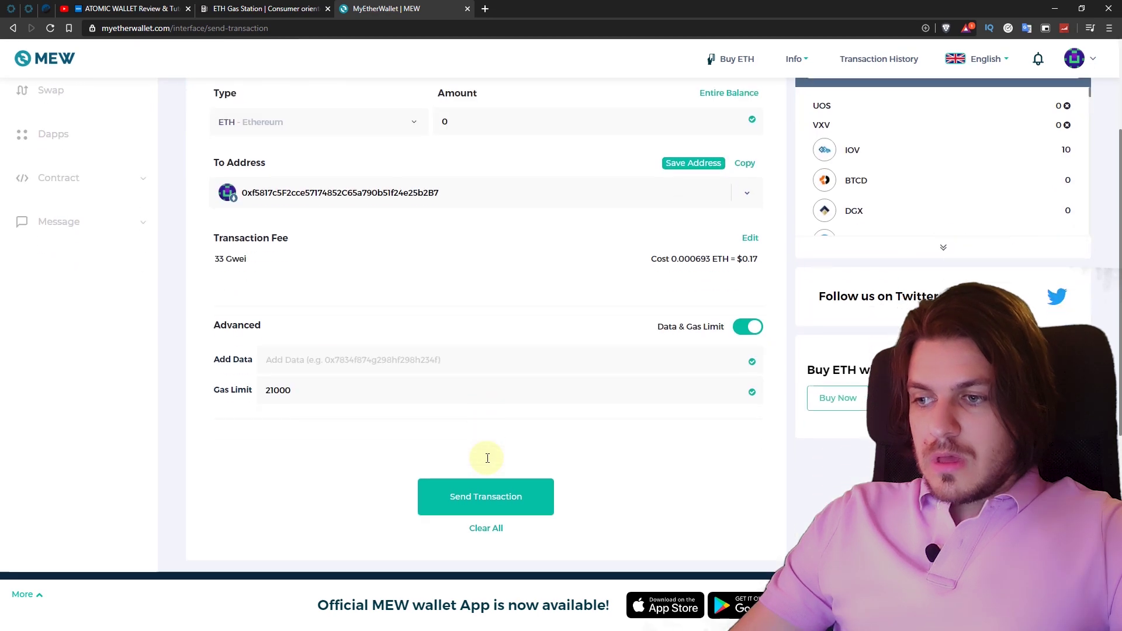
- Confirm the 0 ETH send and review details: 21000 gas limit, 33 Gwei, nonce 1
click(507, 503)
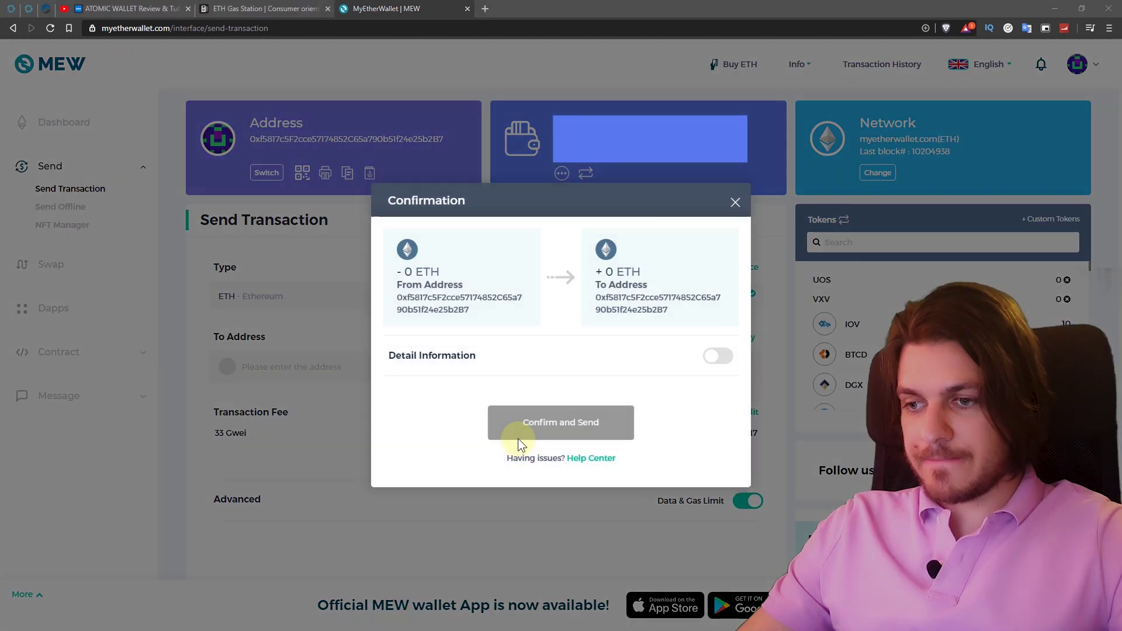
click(518, 439)
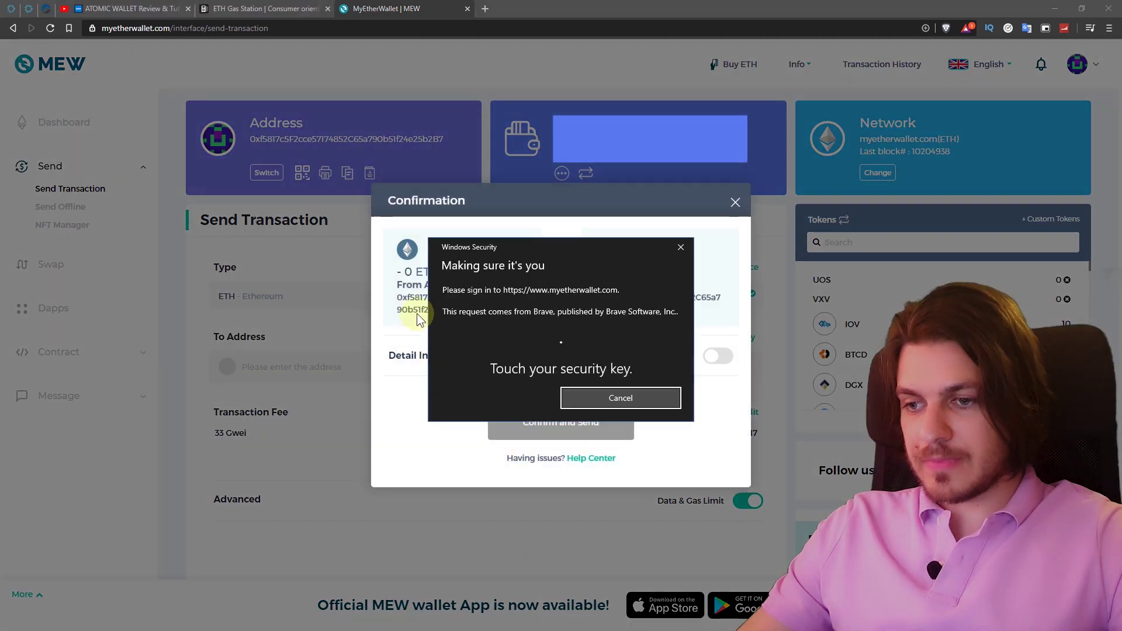
drag(494, 253, 889, 246)
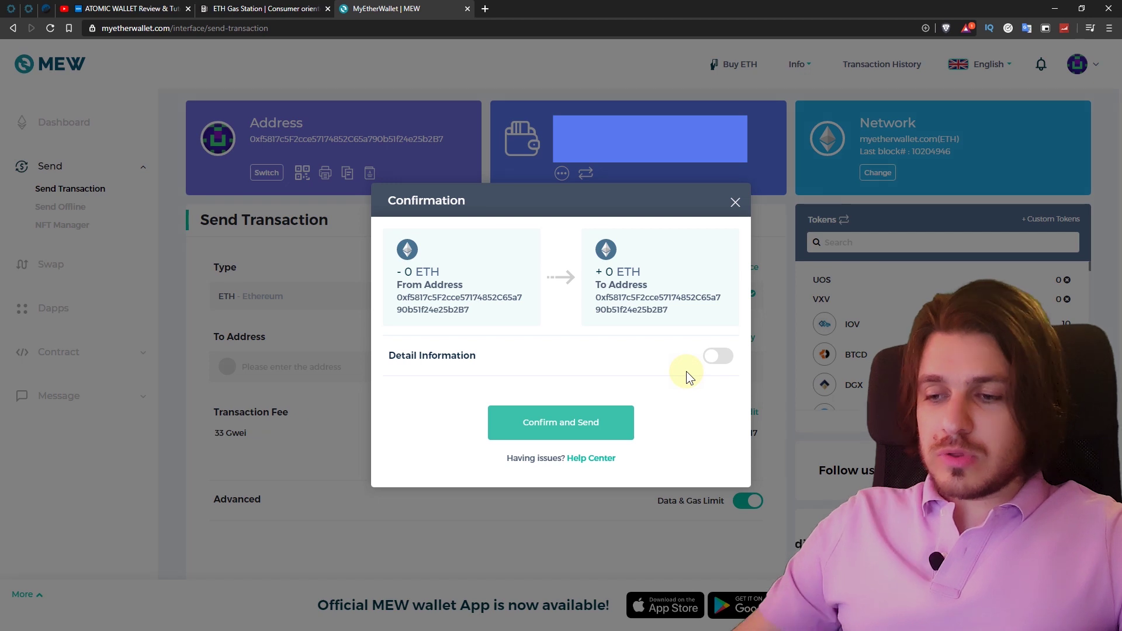
click(719, 356)
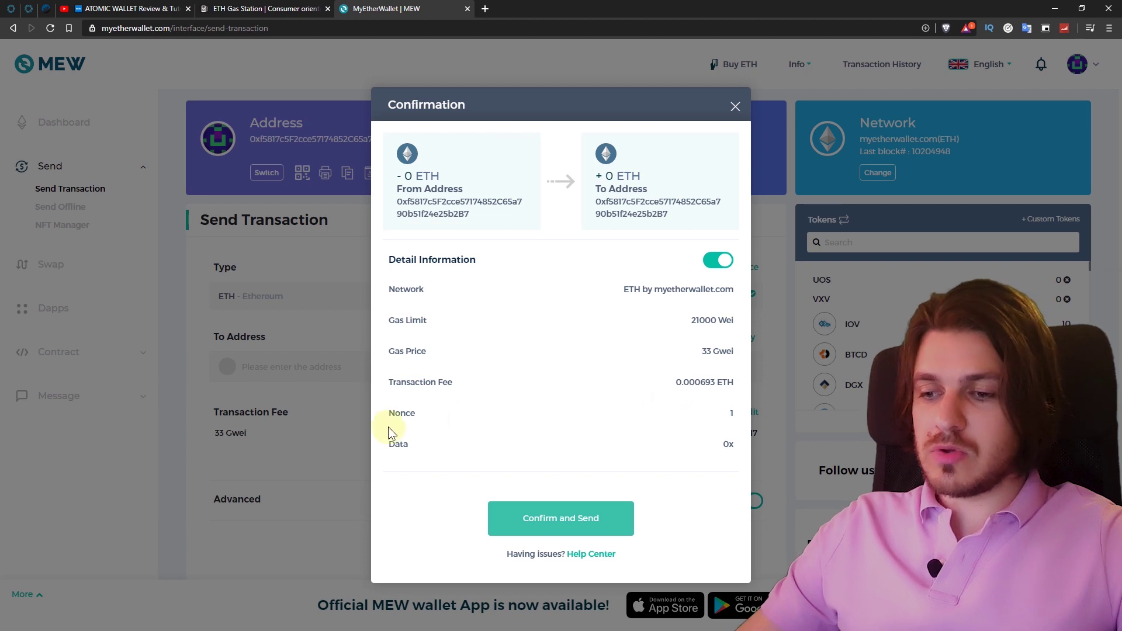
drag(389, 413, 530, 413)
click(732, 421)
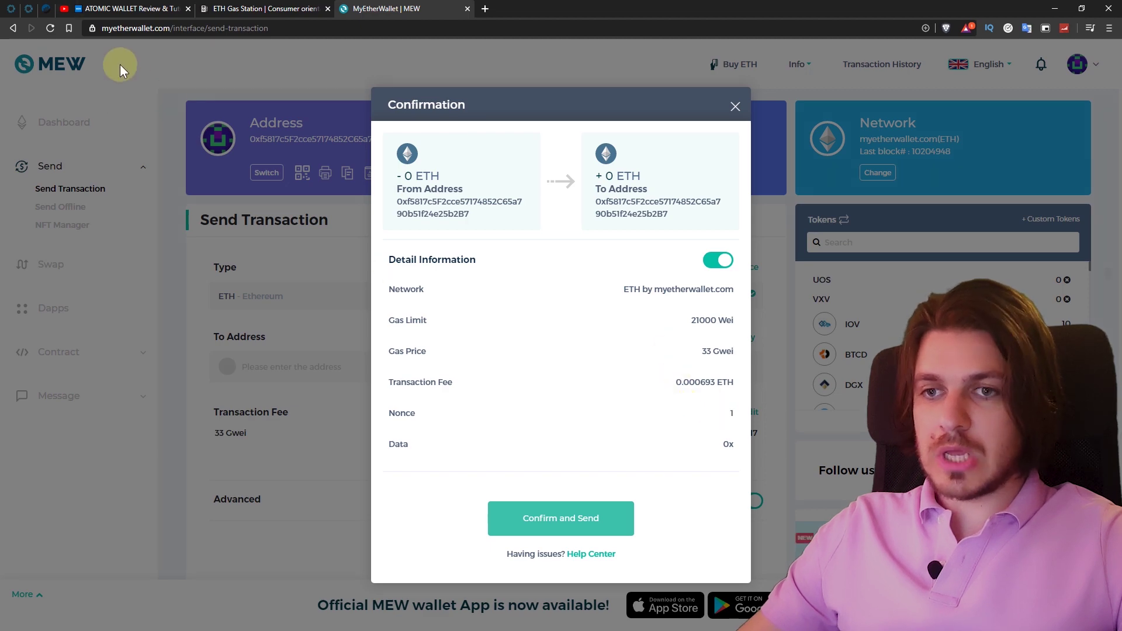
click(45, 8)
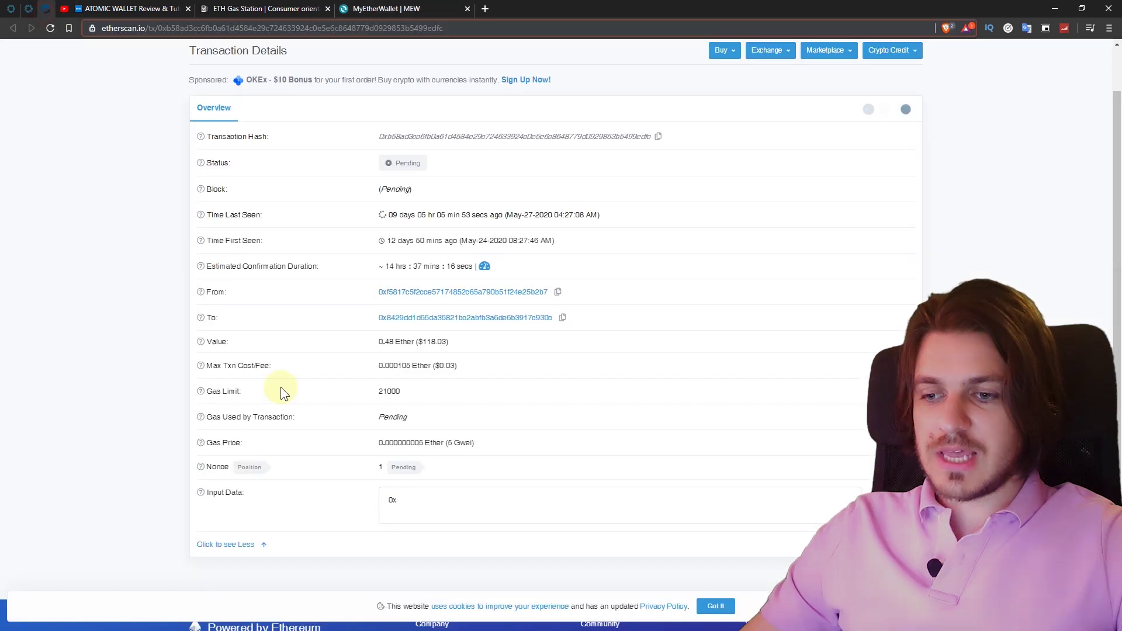
double_click(382, 466)
key(ctrl+9)
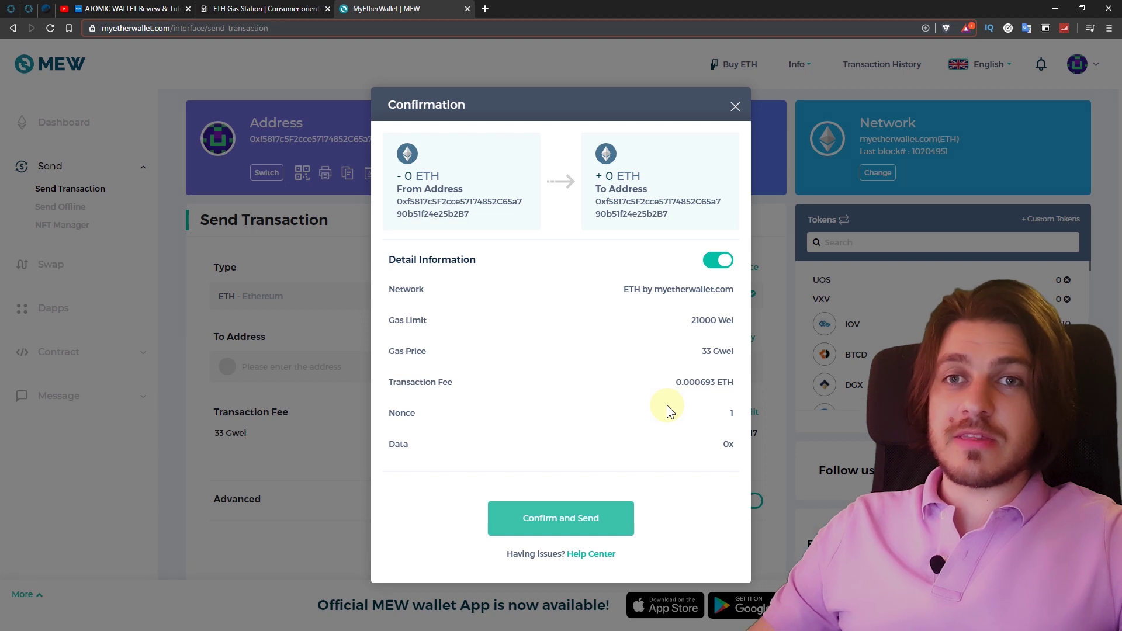
click(48, 10)
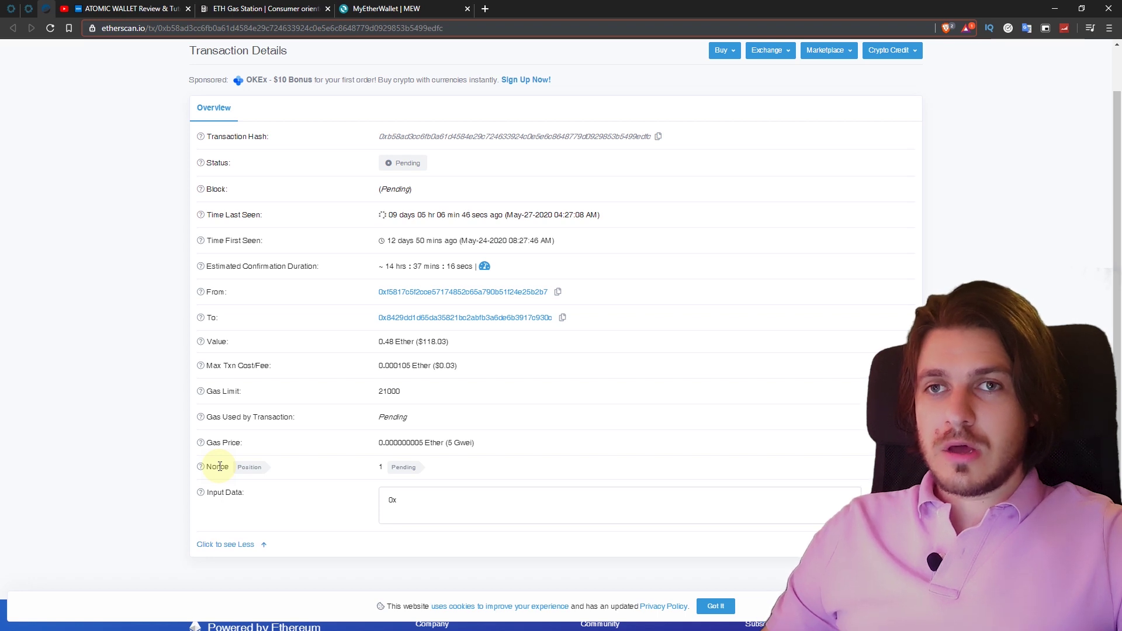
click(419, 8)
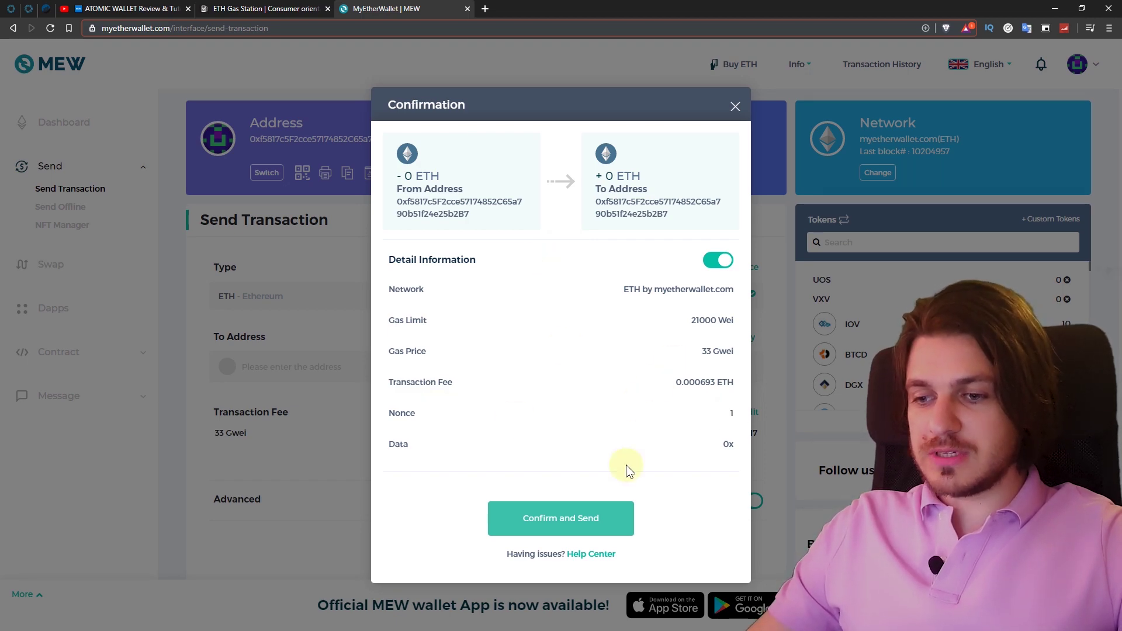
- Send the 0 ETH replacement transaction and view its pending status on Etherscan.io
click(589, 526)
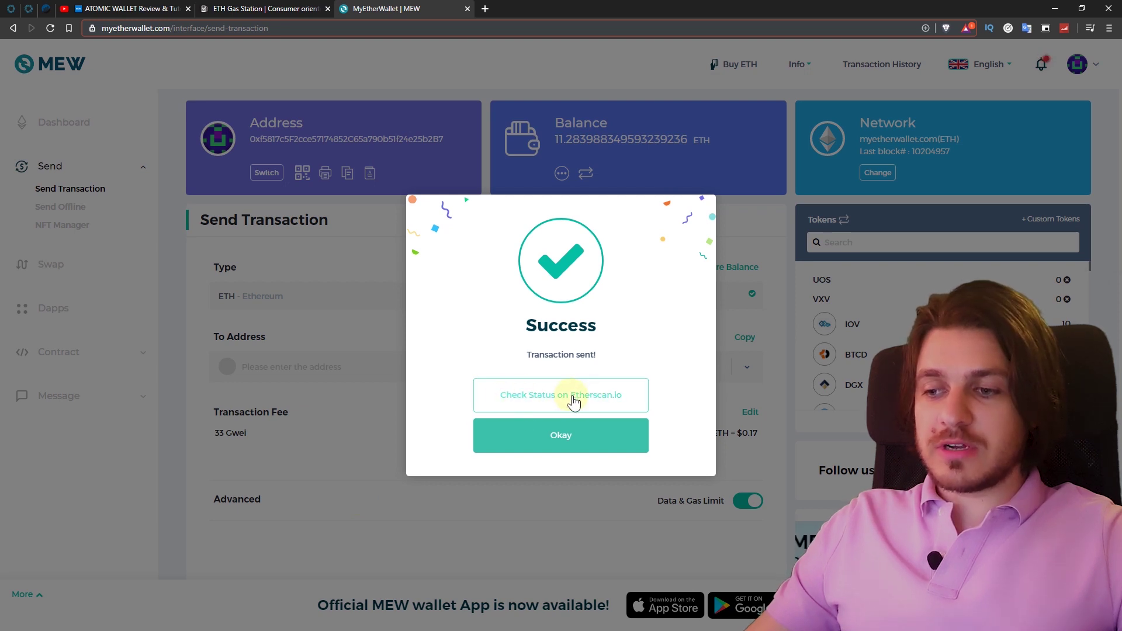
click(556, 395)
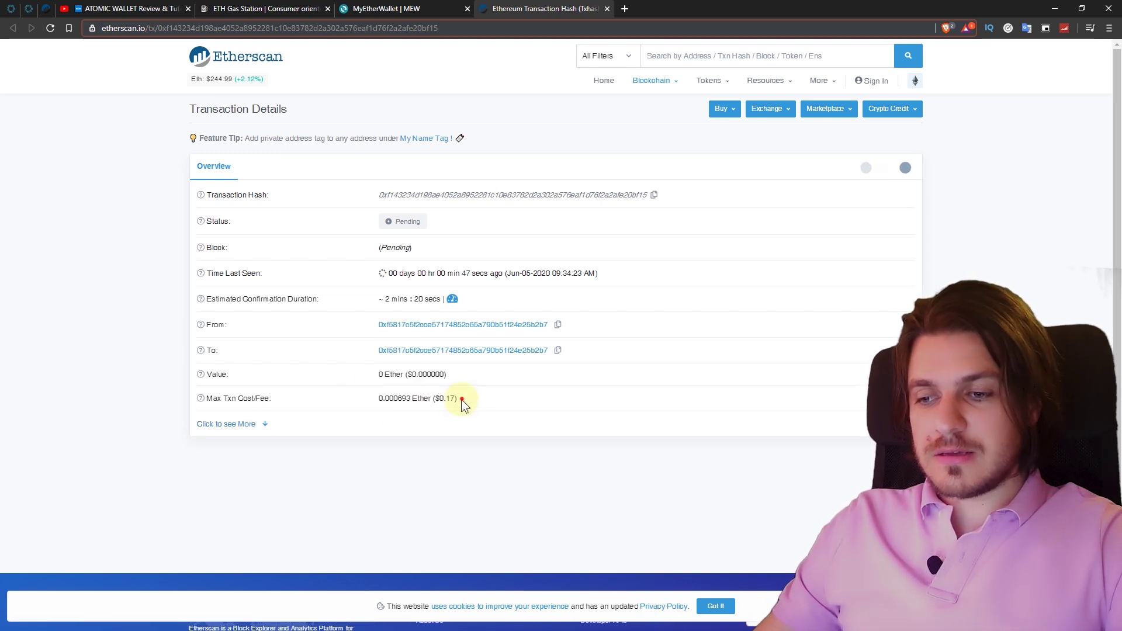
- Check the 0.000693 Ether fee and expand the replacement transaction's full details to confirm Success
drag(458, 402, 370, 411)
click(492, 392)
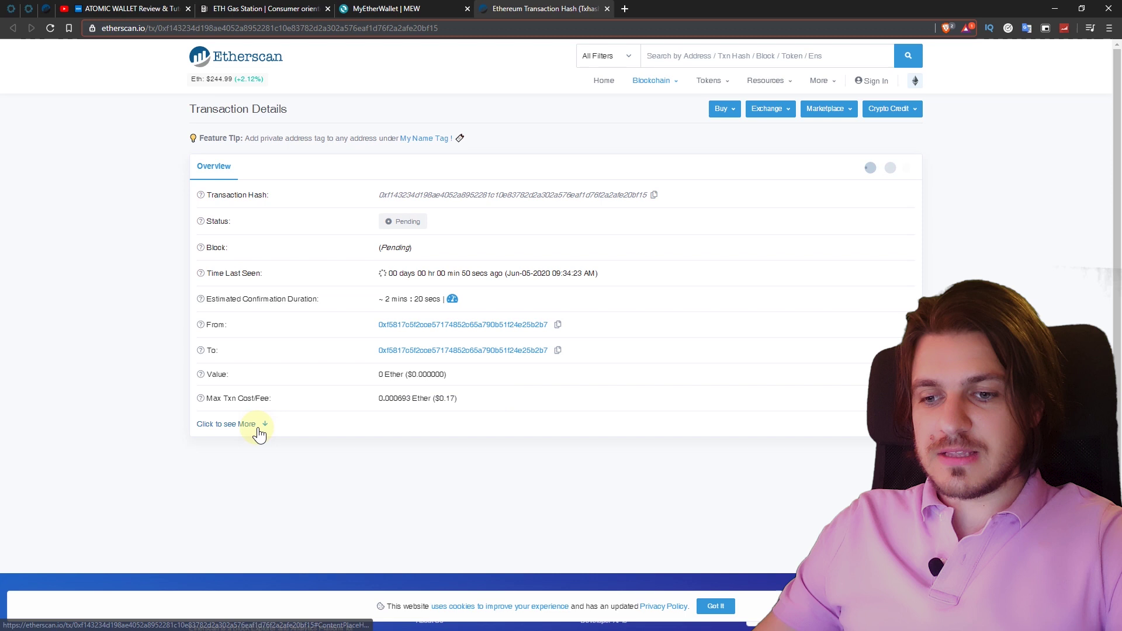
click(244, 426)
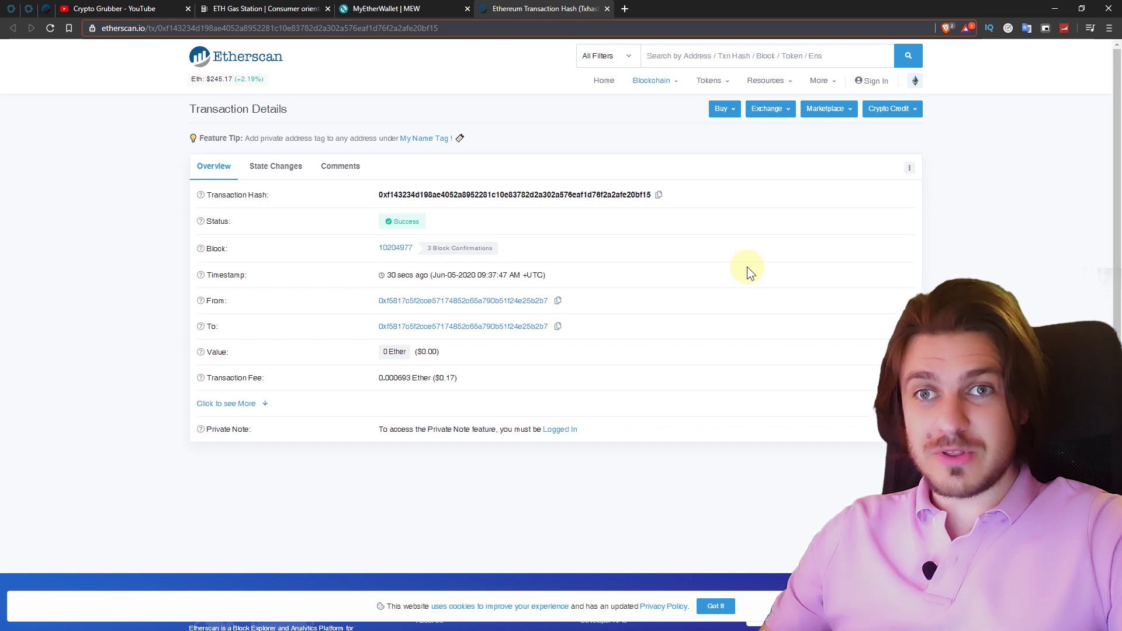
- Return to the original stuck 0.48 Ether transaction, still Pending at 5 Gwei with nonce 1
click(13, 28)
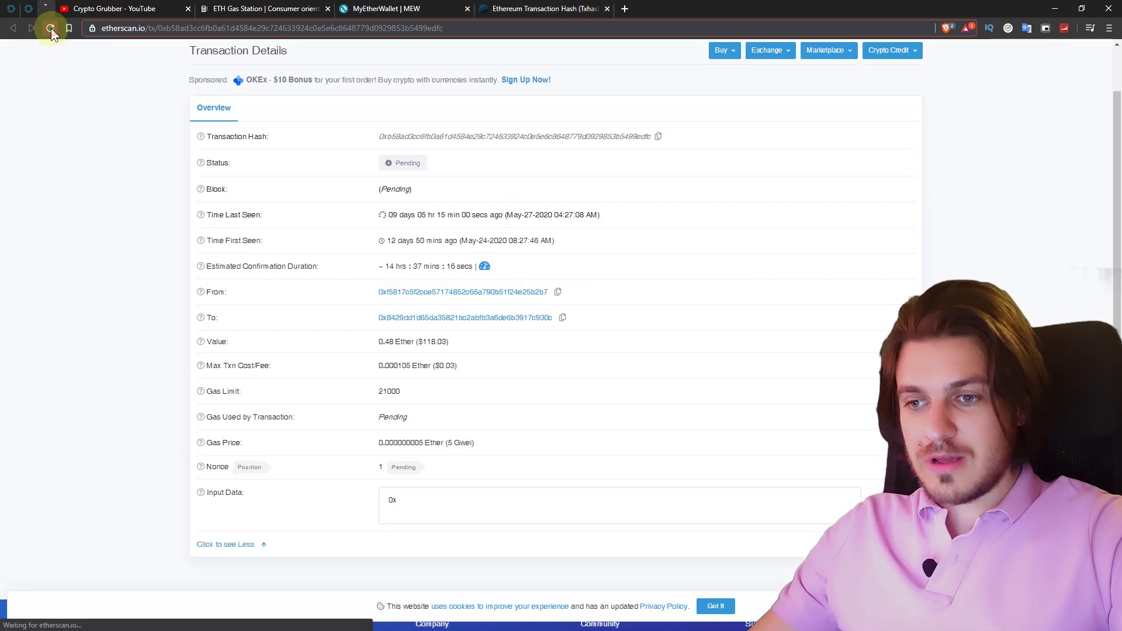